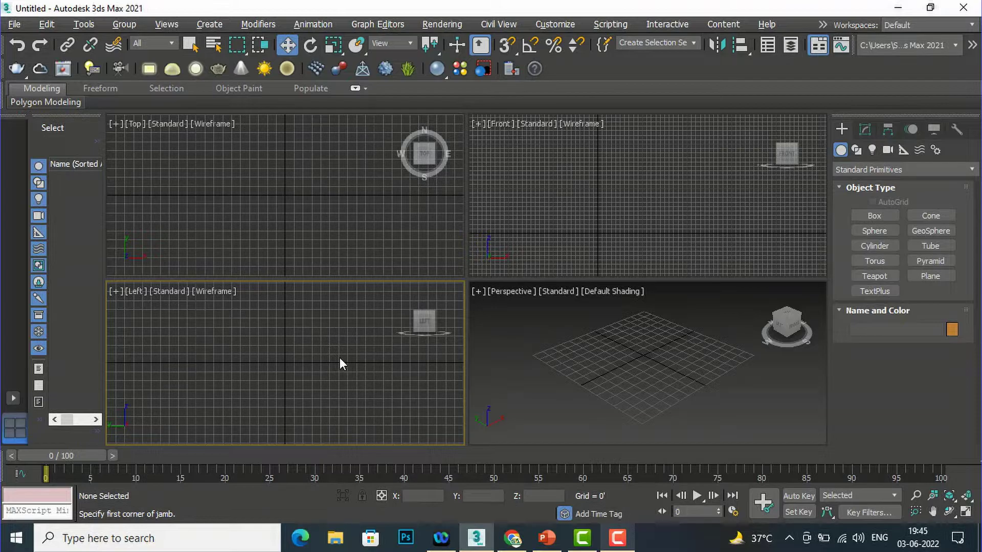
# Activate the Perspective, Front, Top and Left viewports, end on Perspective, and open the object category list.
pyautogui.click(603, 325)
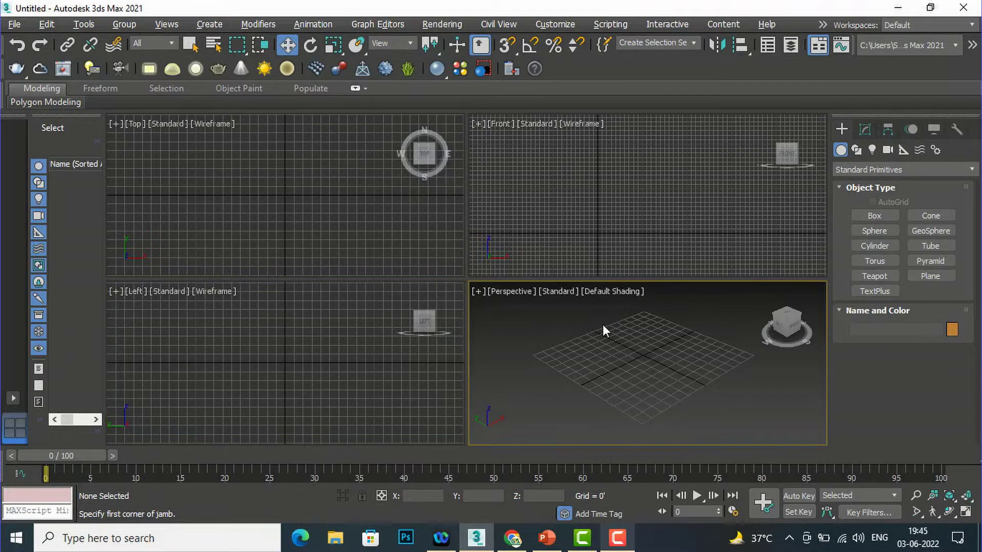
pyautogui.click(601, 222)
pyautogui.click(304, 230)
pyautogui.click(305, 359)
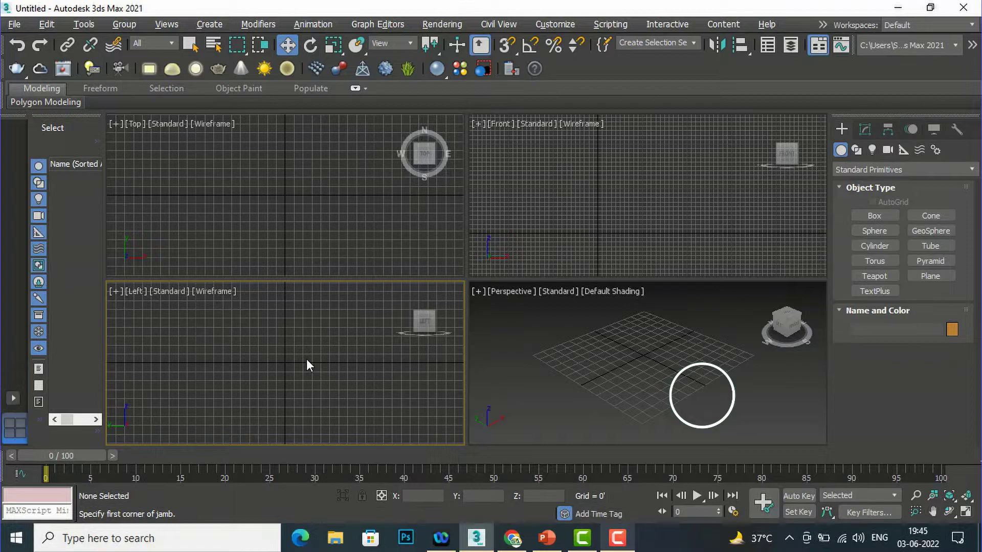
pyautogui.click(653, 362)
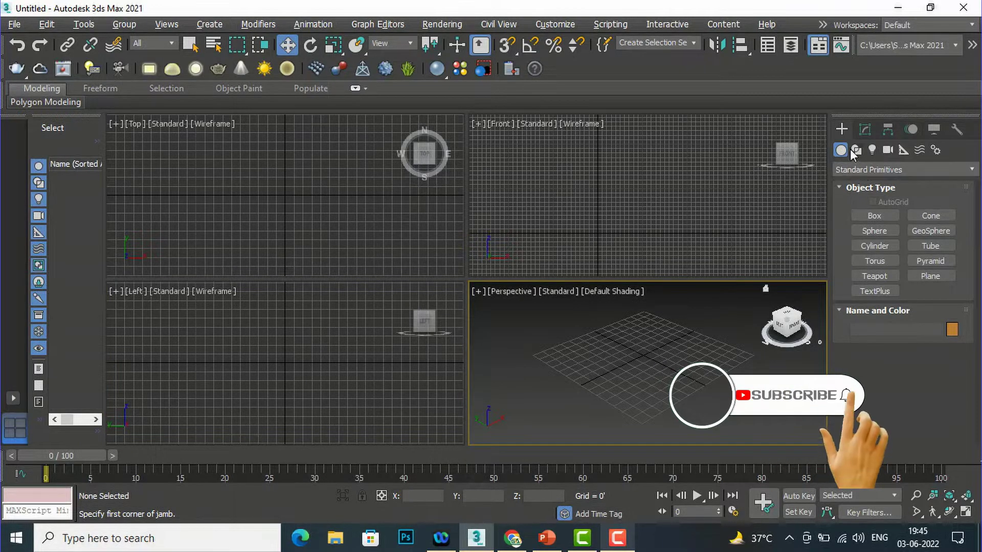
pyautogui.click(878, 169)
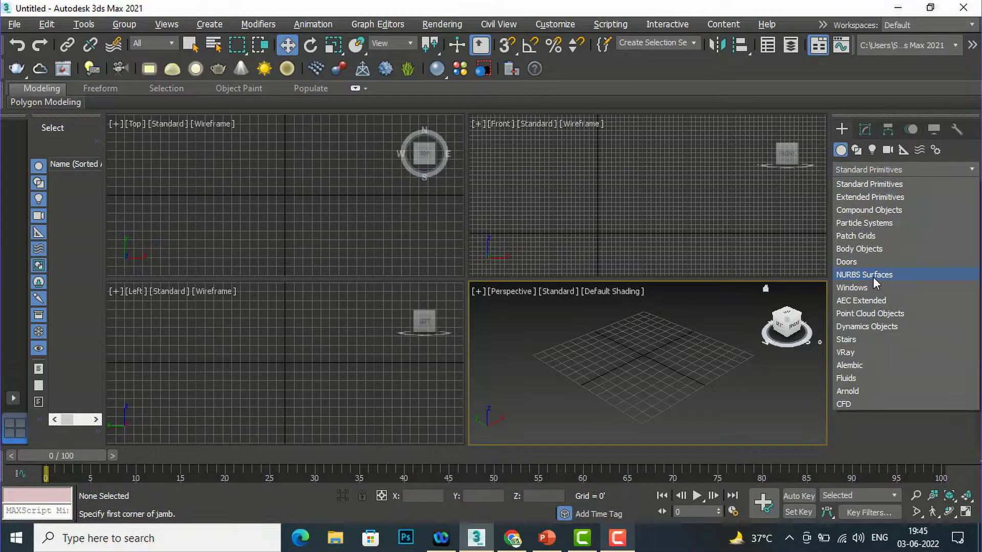
# Switch the Create panel category to Windows and preview the Pivoted and Fixed window types.
pyautogui.click(861, 288)
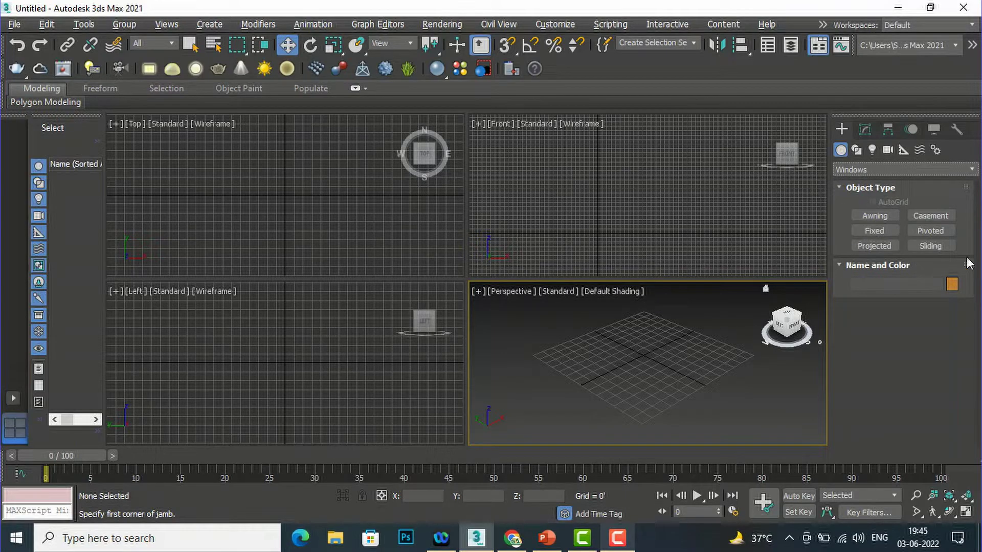
pyautogui.click(935, 230)
pyautogui.click(871, 233)
pyautogui.click(911, 234)
pyautogui.click(544, 538)
# Review PowerPoint slides 1–3 of awning, casement, fixed, pivoted, projected and sliding windows, then return to 3ds Max.
pyautogui.click(49, 168)
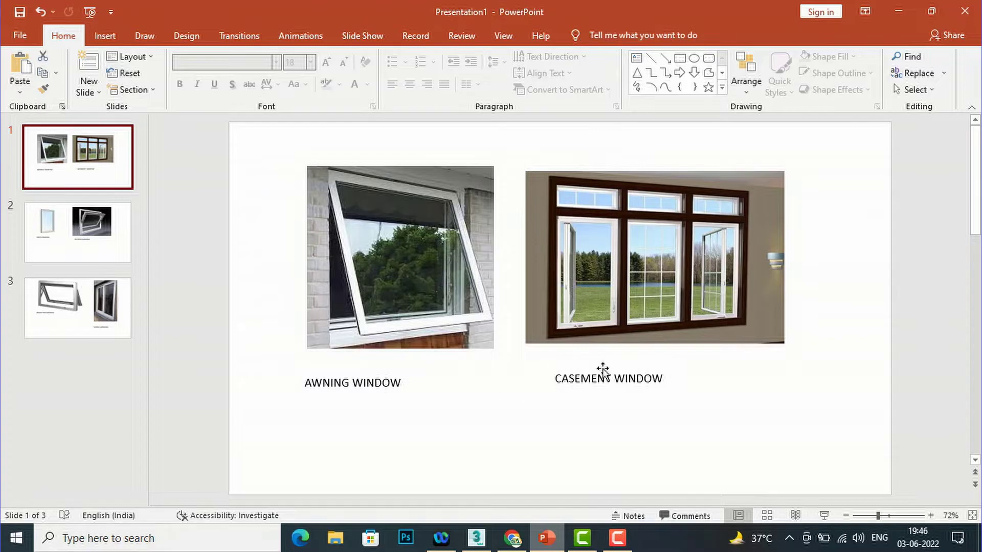
pyautogui.click(98, 241)
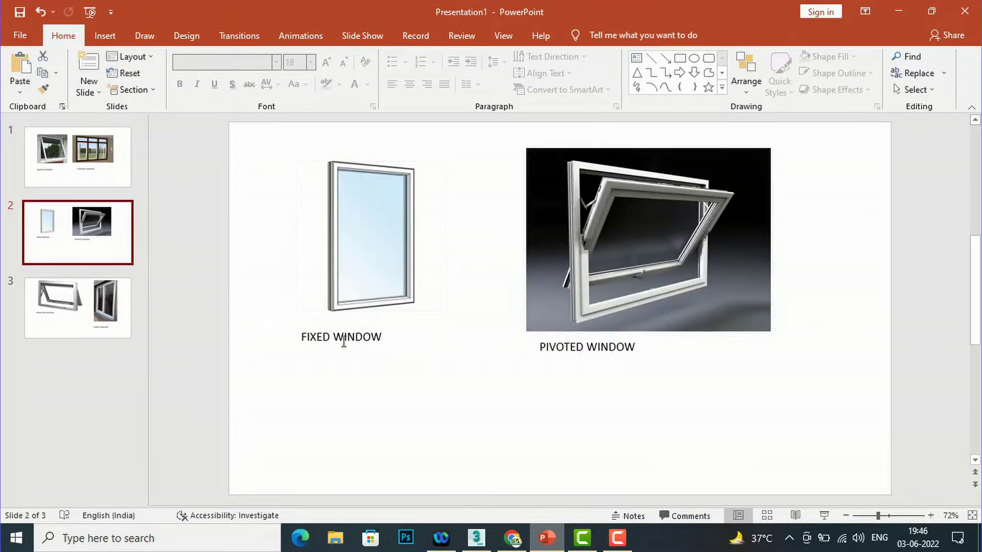
pyautogui.click(119, 322)
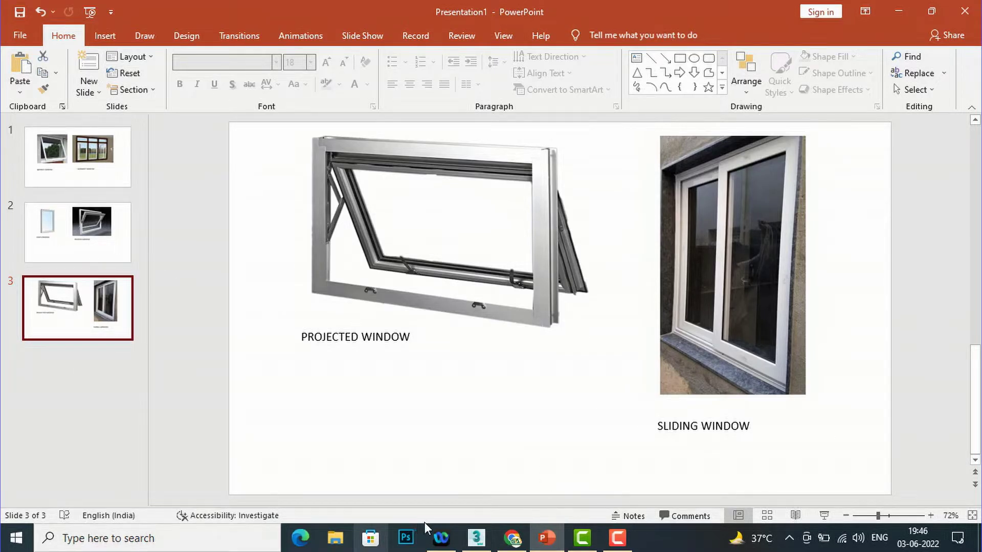
pyautogui.click(476, 538)
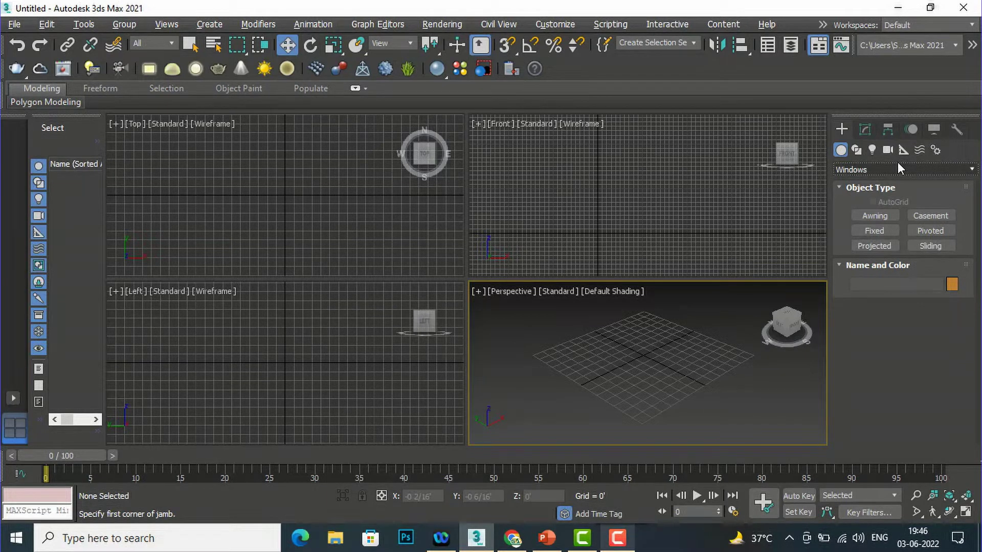
# Choose the Awning window type with the Width/Depth/Height creation method.
pyautogui.click(882, 216)
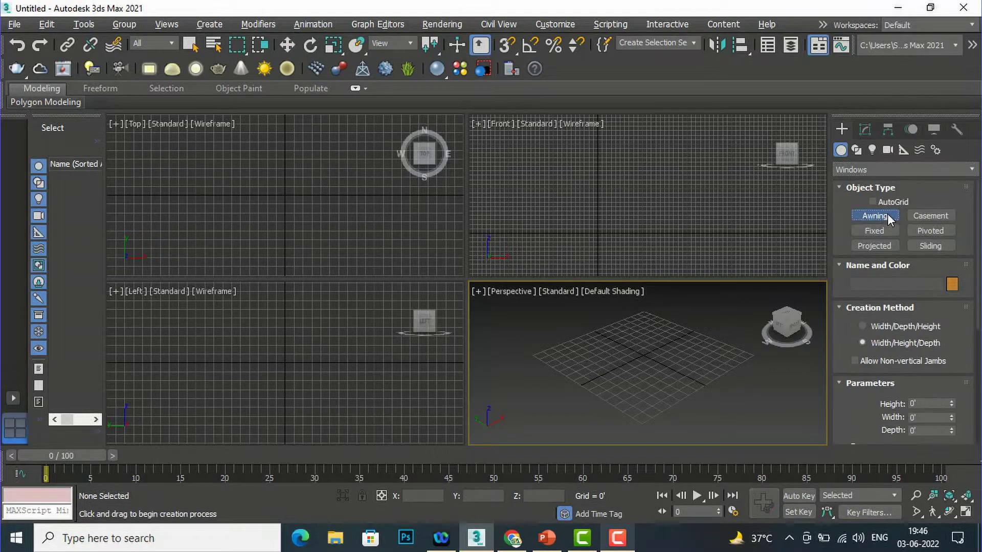
pyautogui.click(862, 326)
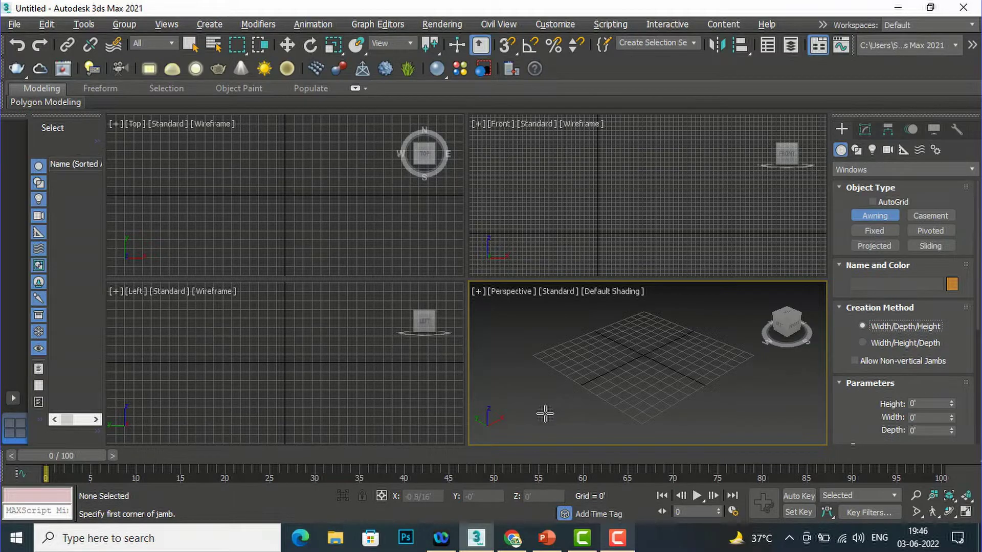
# Draw AwningWindow001 at 14/16" wide, 1/16" deep and 10/16" high, then maximize the Perspective view.
pyautogui.moveTo(545, 414); pyautogui.dragTo(555, 409)
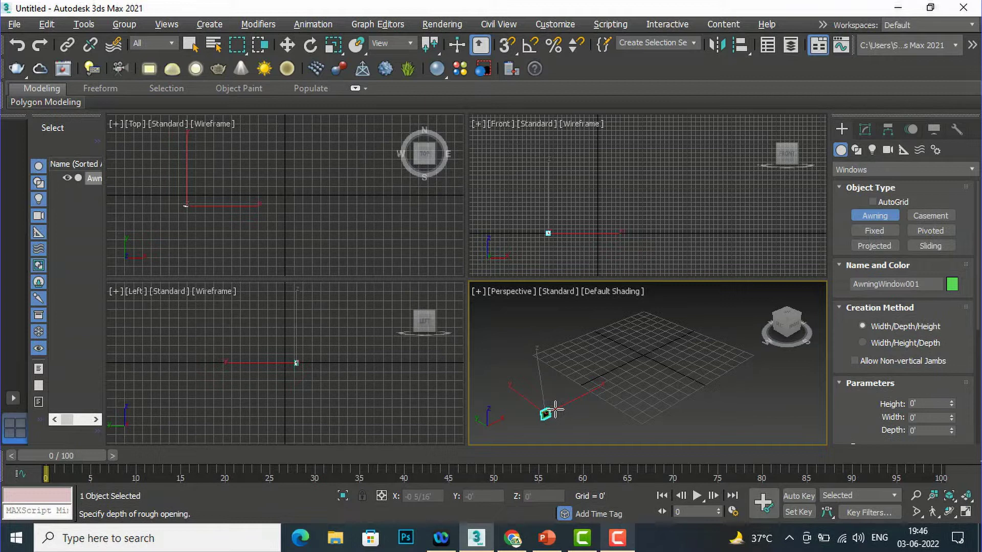
pyautogui.rightClick(554, 409)
pyautogui.moveTo(541, 411); pyautogui.dragTo(761, 307)
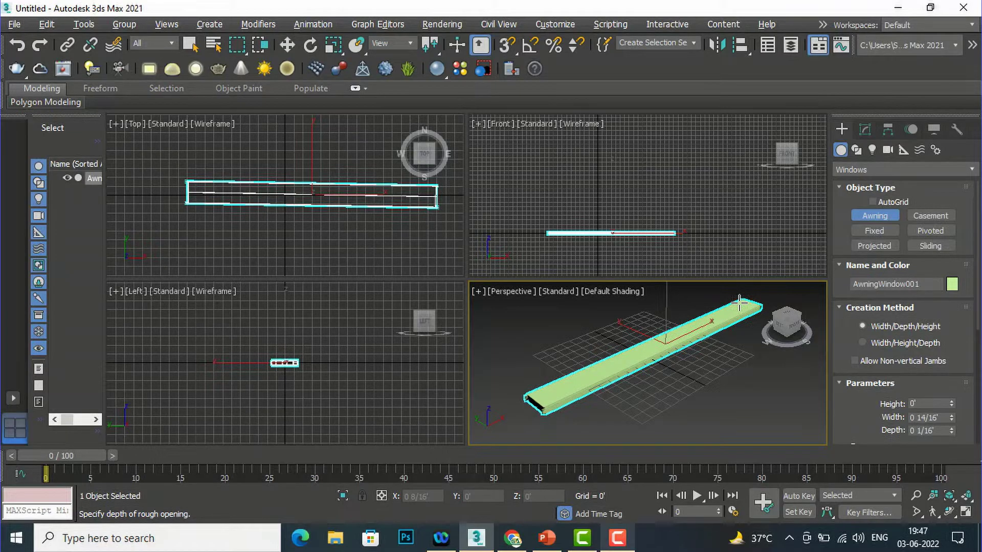
pyautogui.click(740, 304)
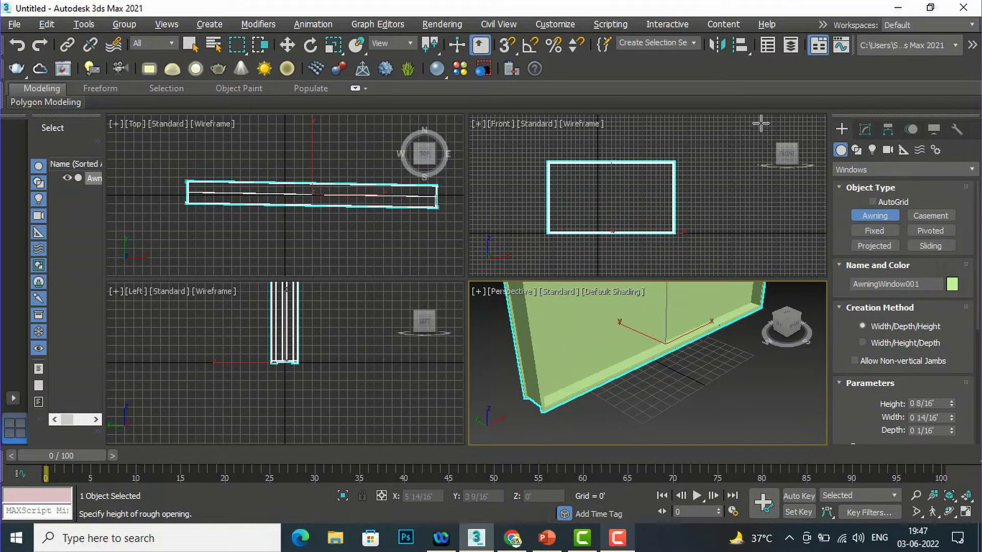
pyautogui.click(744, 134)
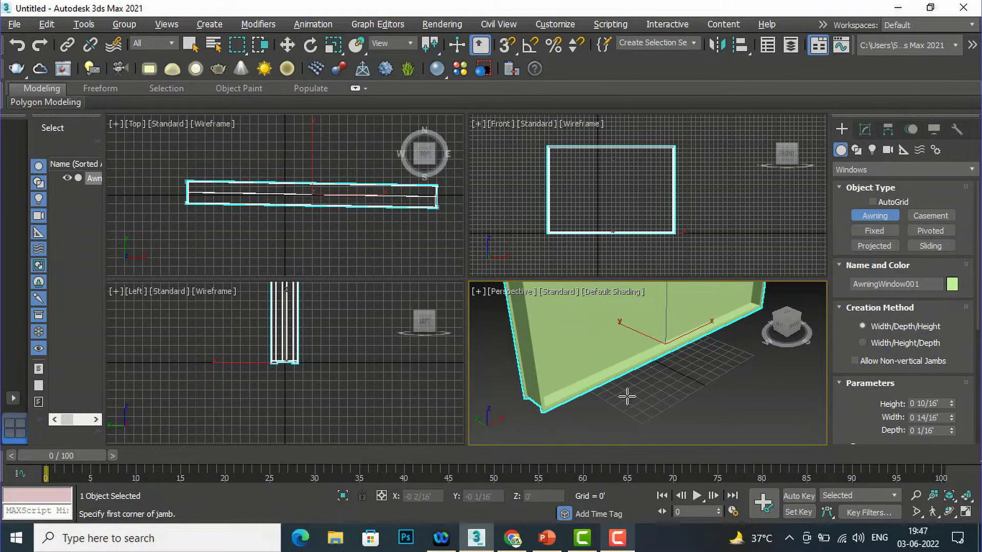
pyautogui.hotkey('alt', 'w')
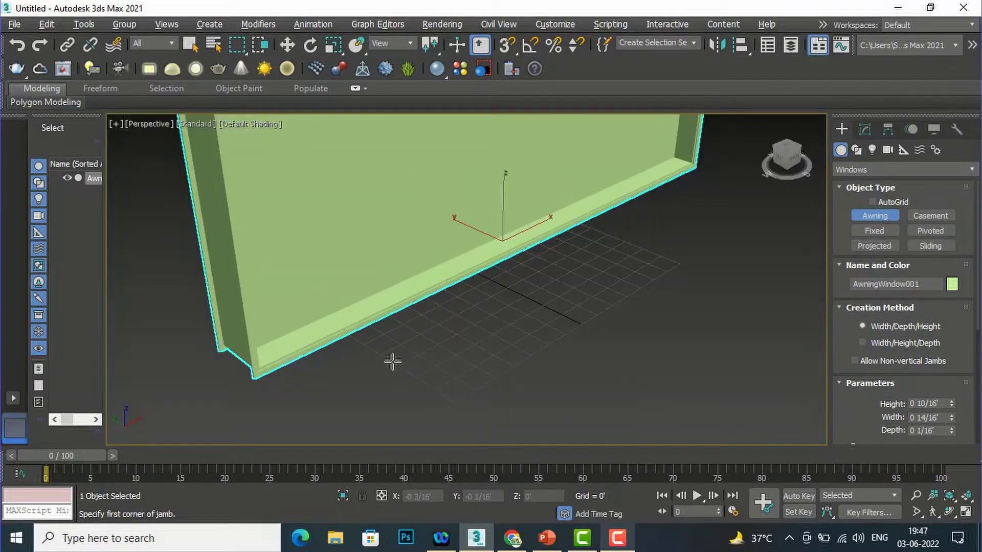
pyautogui.scroll(-3, 392, 361)
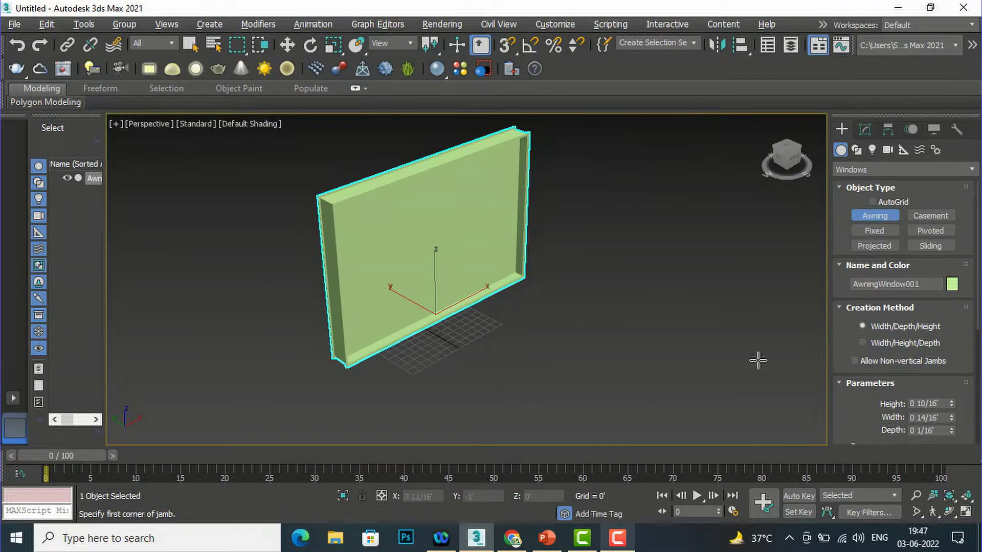
# Enter Height 4, Width 4 and Depth 2, making the awning window 3 15/16' square and 0 2/16' deep.
pyautogui.click(945, 403)
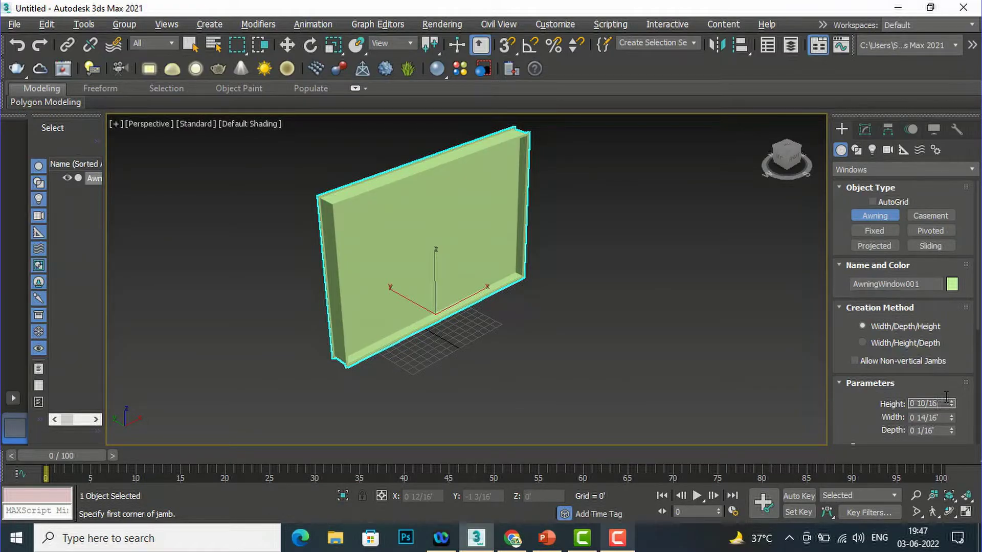
pyautogui.moveTo(942, 400); pyautogui.dragTo(838, 398)
pyautogui.write('4')
pyautogui.press('Return')
pyautogui.scroll(-5, 378, 358)
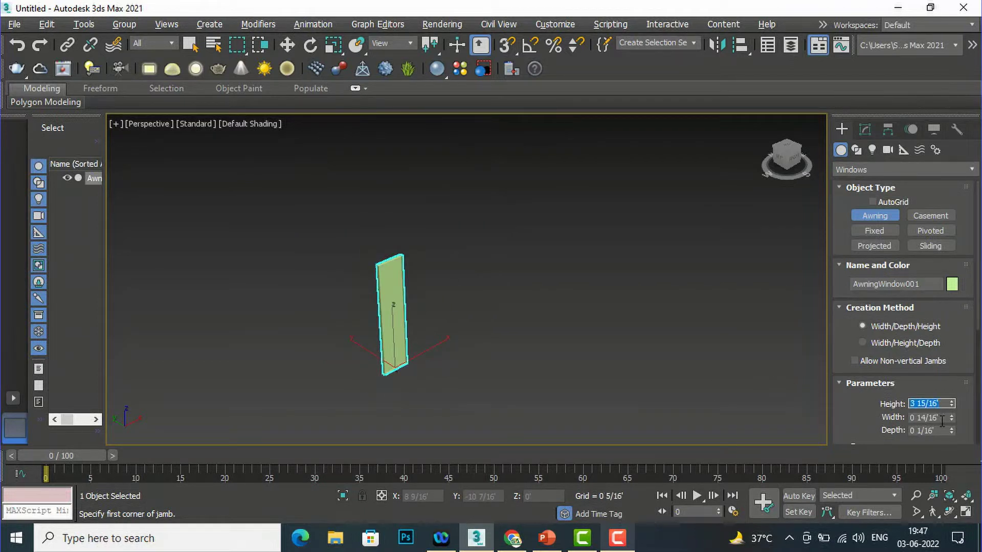
pyautogui.press('Tab')
pyautogui.write('4')
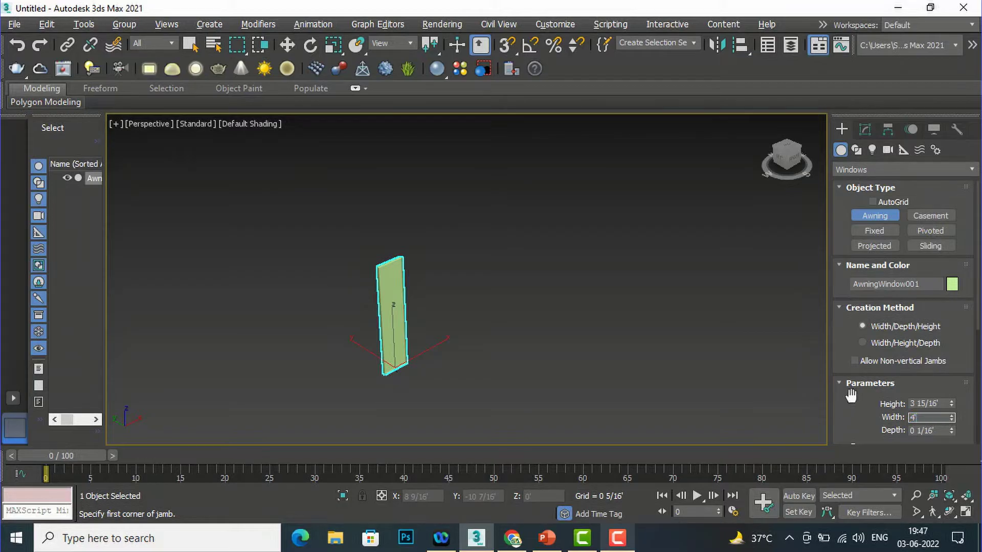
pyautogui.press('Return')
pyautogui.press('Tab')
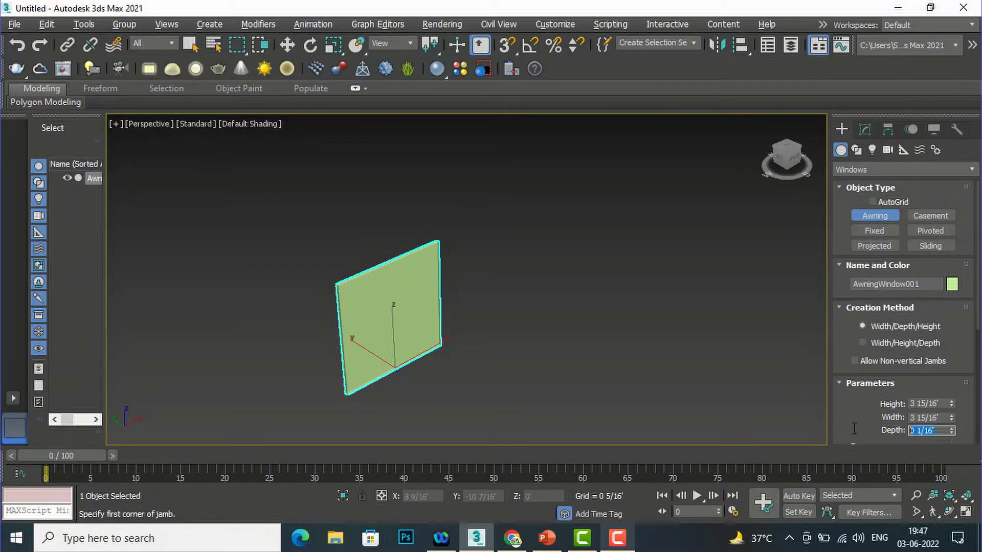
pyautogui.write('2')
pyautogui.press('Return')
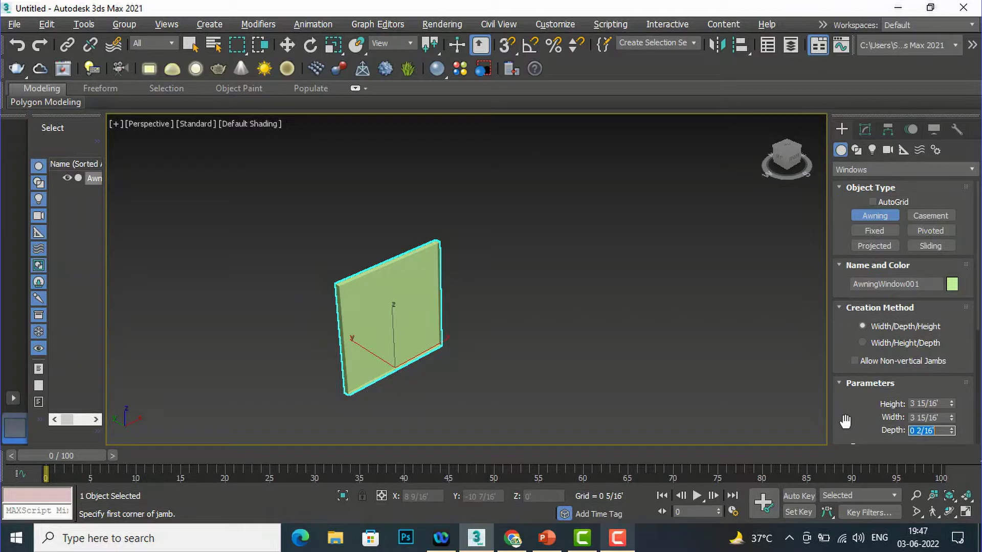
pyautogui.scroll(3, 457, 421)
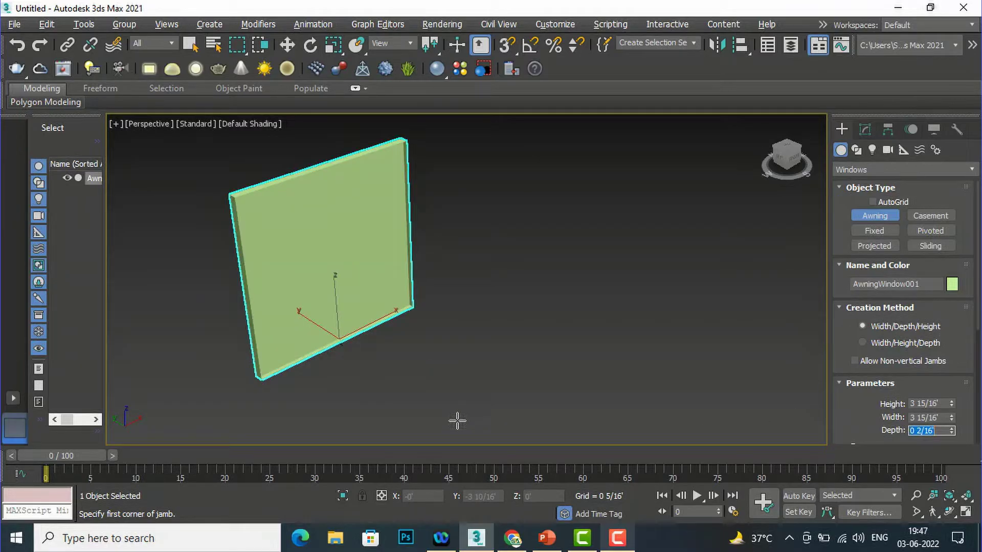
pyautogui.scroll(-4, 886, 366)
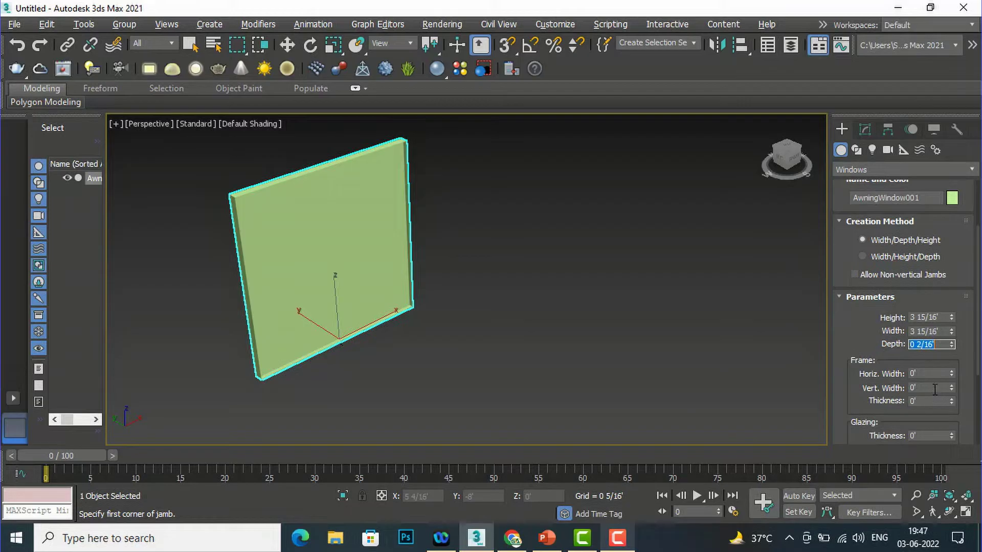
# Return the depth to 0 1/16' and set the frame's horizontal width to 0 after trying 0 1/16'.
pyautogui.write('0 1/16')
pyautogui.press('Return')
pyautogui.click(921, 374)
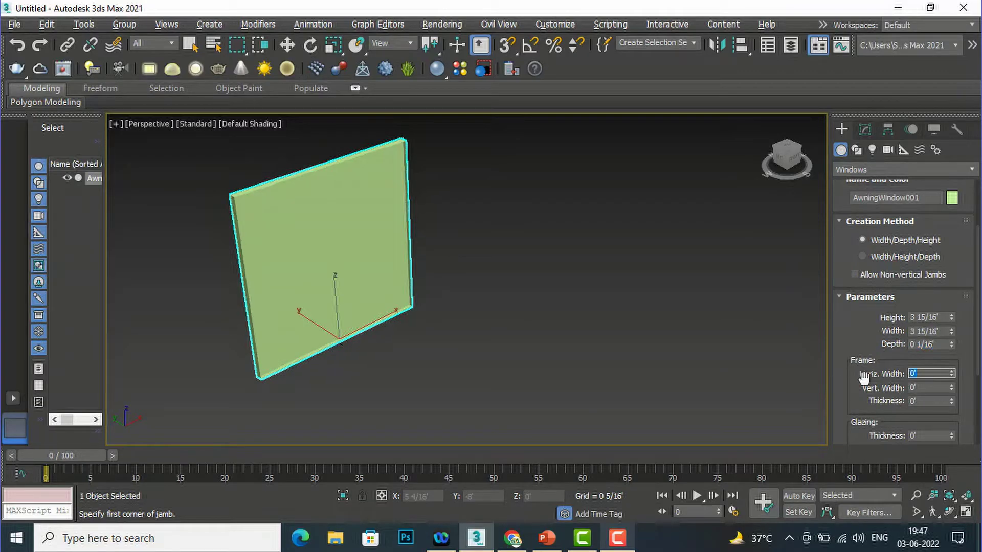
pyautogui.write('1')
pyautogui.press('Return')
pyautogui.scroll(2, 322, 376)
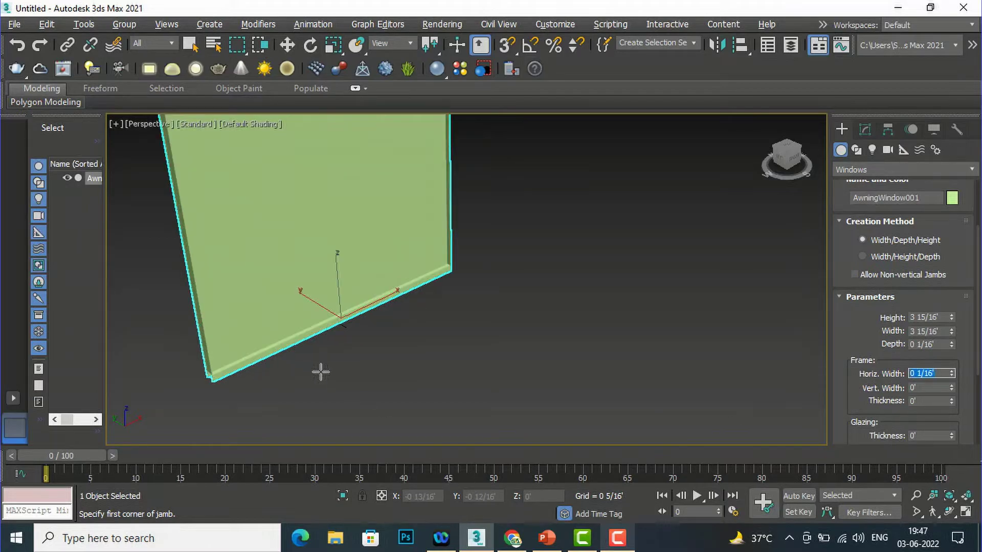
pyautogui.write('0')
pyautogui.press('Tab')
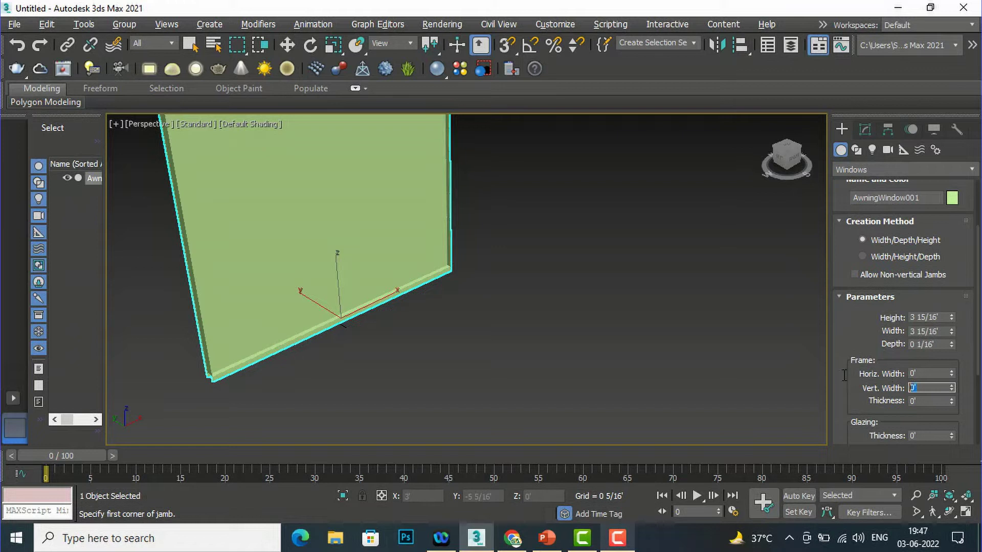
# Try a 0 1/16' vertical frame width, reset it to 0, and set frame thickness to 0 1/16'.
pyautogui.write('1')
pyautogui.press('Return')
pyautogui.scroll(2, 220, 268)
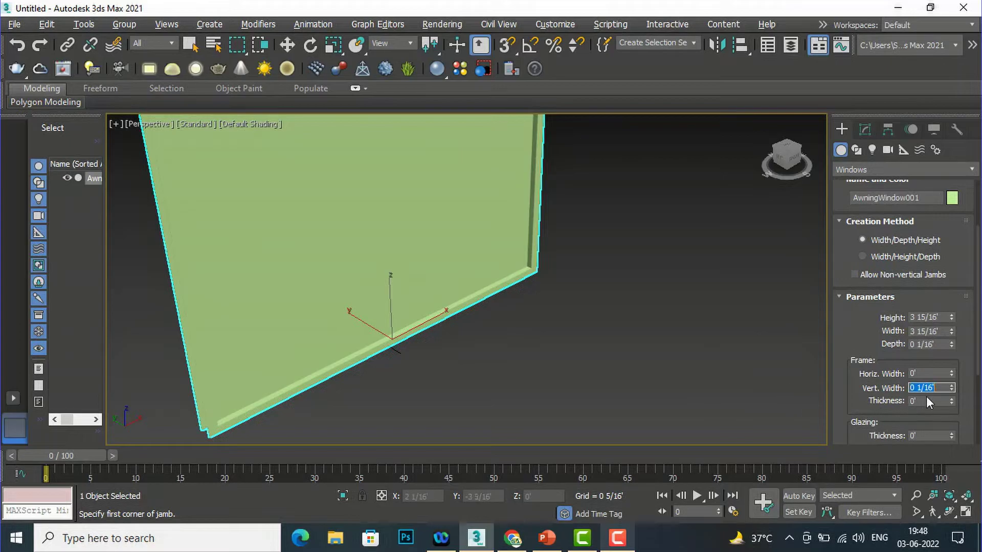
pyautogui.write('0')
pyautogui.press('Tab')
pyautogui.write('1')
pyautogui.press('Return')
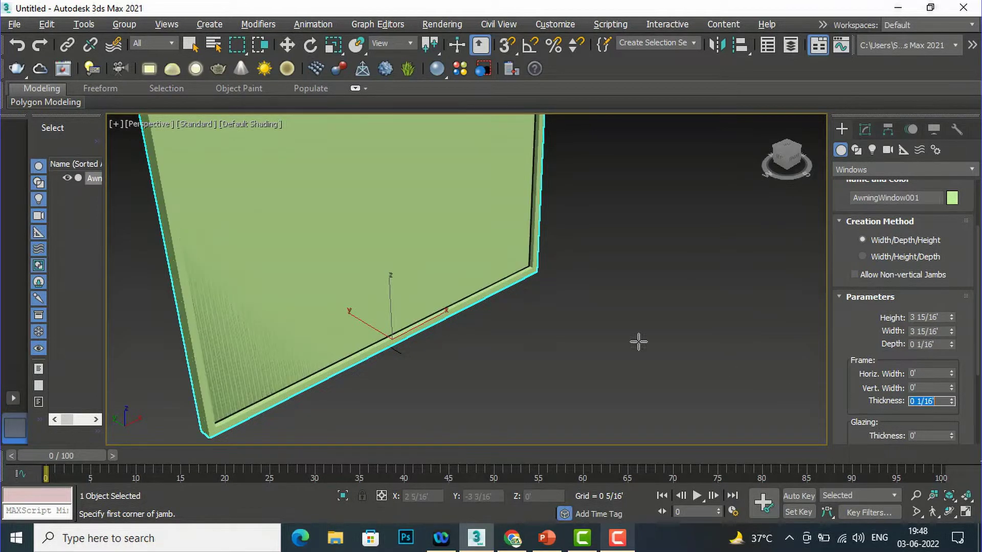
pyautogui.scroll(-3, 505, 289)
pyautogui.scroll(-3, 851, 383)
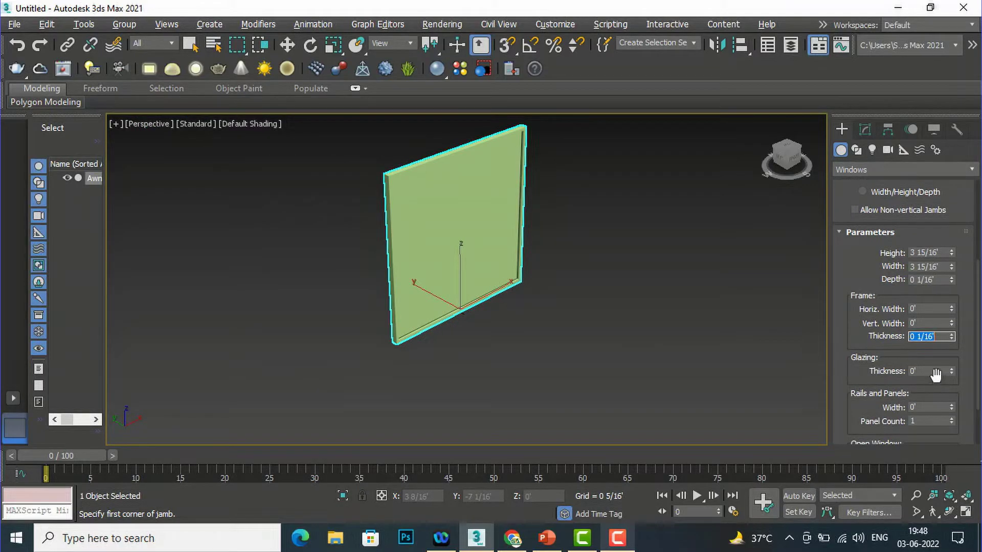
# Reset frame thickness to 0 and test glazing thickness at 0 2/16', 0 1/16', then 0.
pyautogui.write('0')
pyautogui.press('Tab')
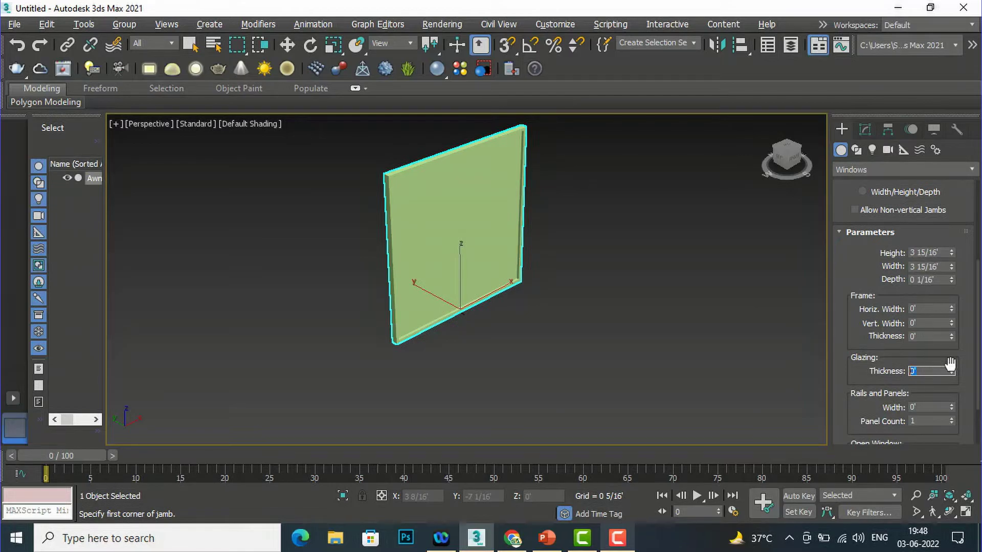
pyautogui.write('2')
pyautogui.press('Return')
pyautogui.scroll(5, 460, 267)
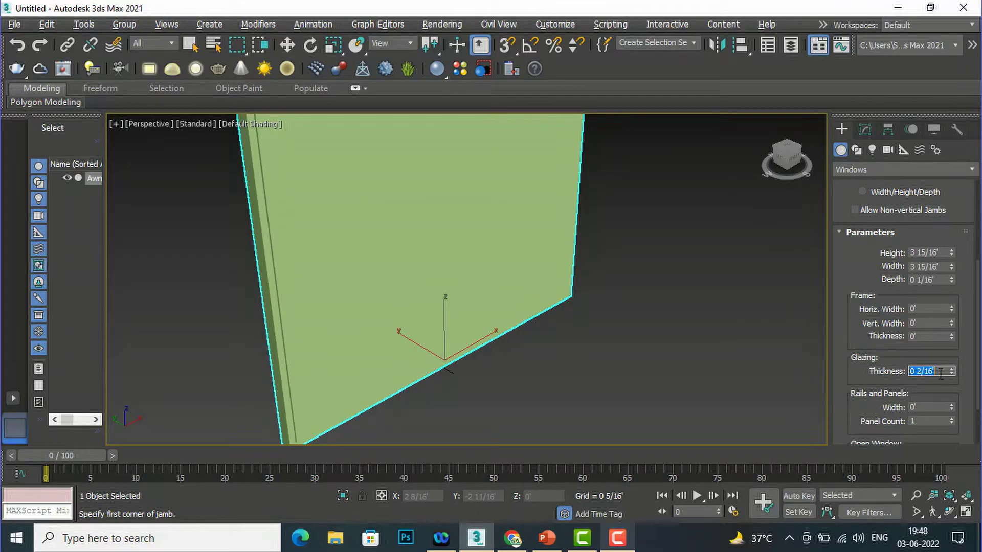
pyautogui.write('1')
pyautogui.press('Return')
pyautogui.scroll(-1, 844, 396)
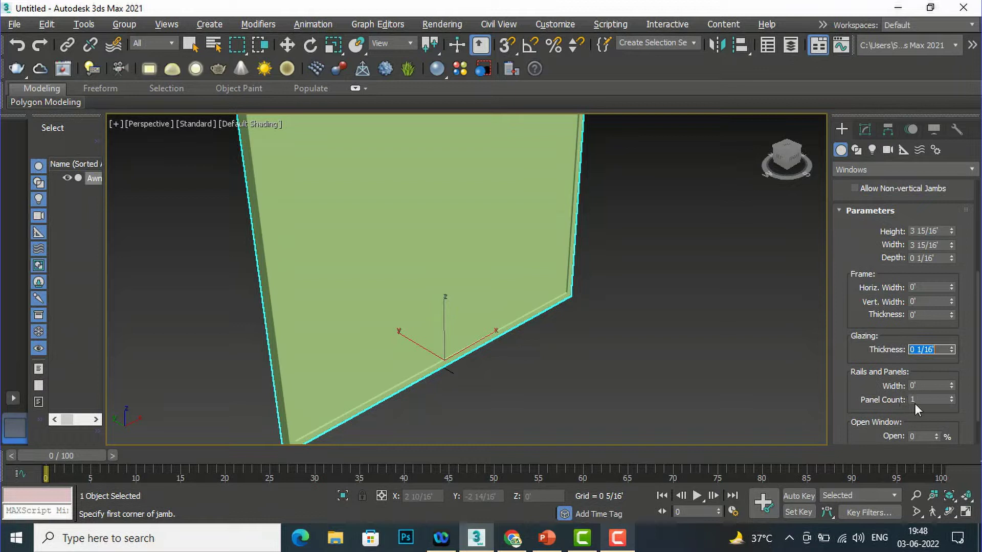
pyautogui.write('0')
pyautogui.press('Tab')
# Test a 0 1/16' rail width, then reset the rail width to 0.
pyautogui.write('1')
pyautogui.press('Return')
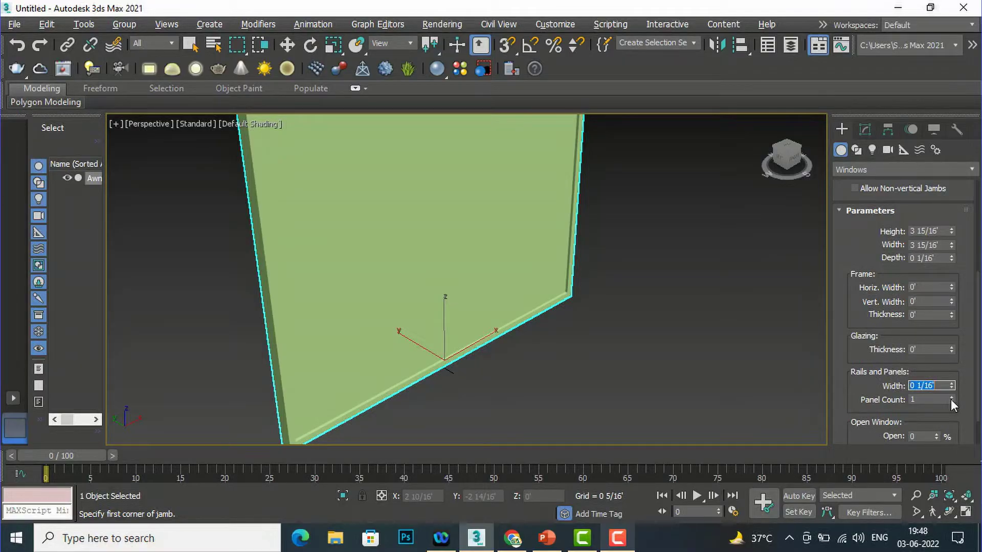
pyautogui.write('0')
pyautogui.press('Return')
pyautogui.scroll(-5, 475, 302)
pyautogui.scroll(7, 473, 280)
pyautogui.scroll(-1, 473, 280)
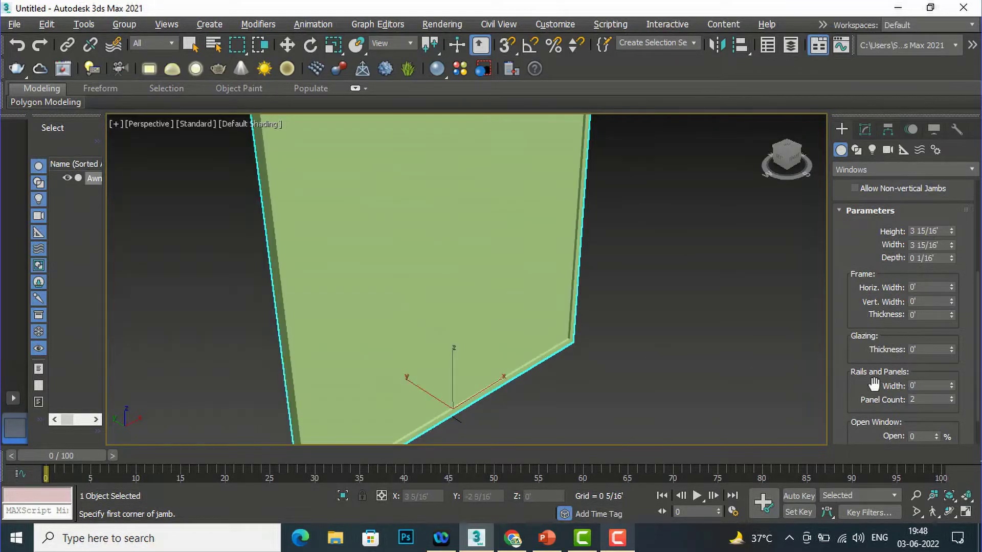
pyautogui.scroll(-1, 925, 380)
pyautogui.doubleClick(924, 385)
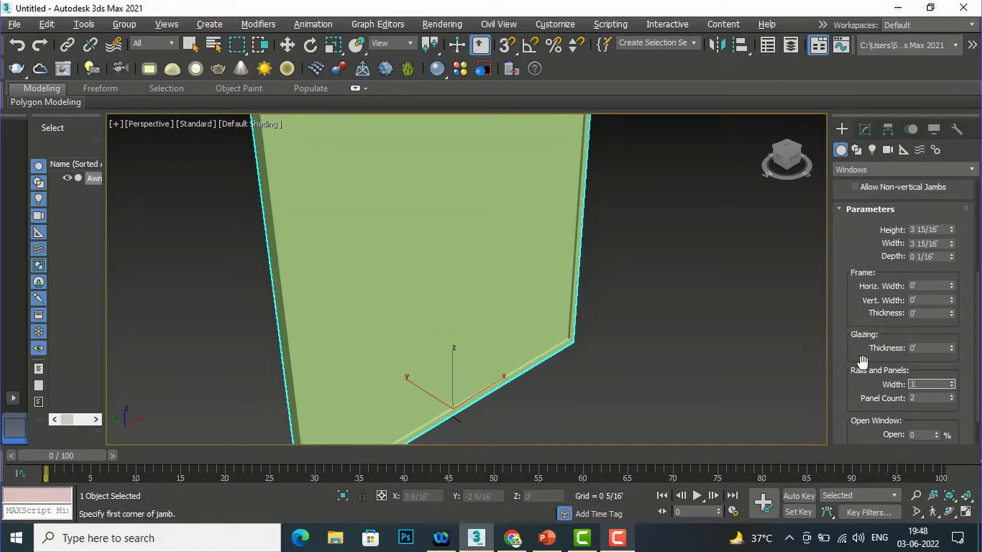
# Raise the awning window's Panel Count to 3.
pyautogui.scroll(2, 445, 324)
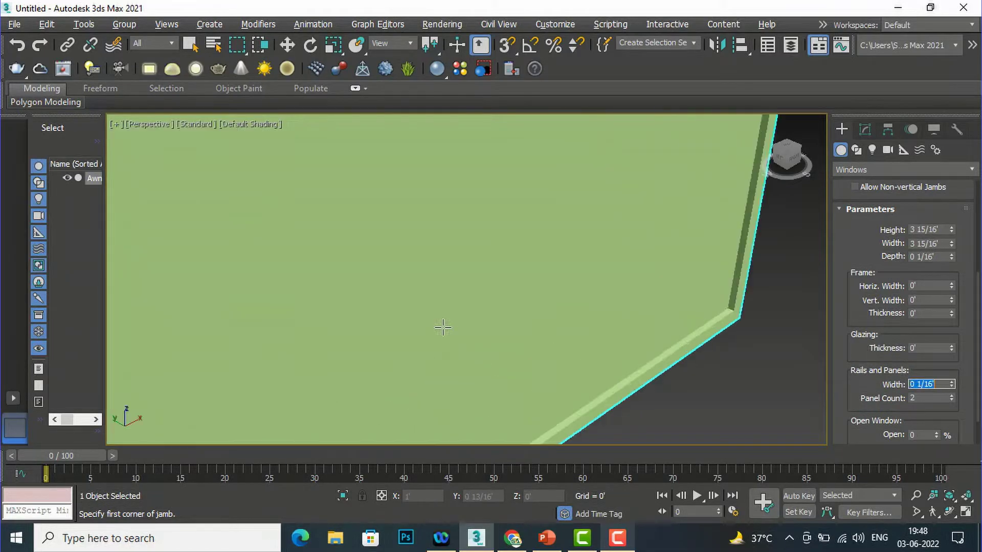
pyautogui.scroll(-5, 634, 375)
pyautogui.click(949, 395)
pyautogui.scroll(3, 396, 218)
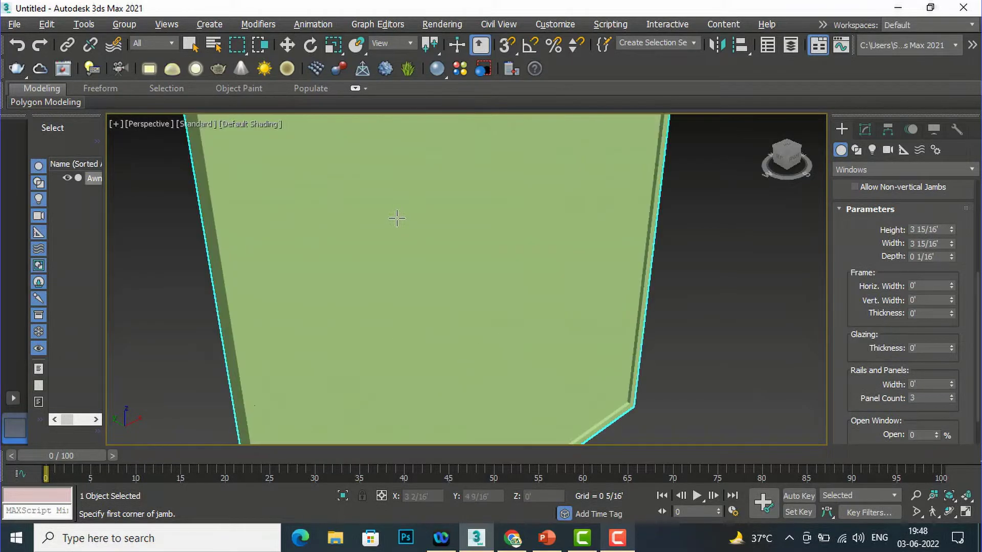
pyautogui.scroll(-3, 396, 218)
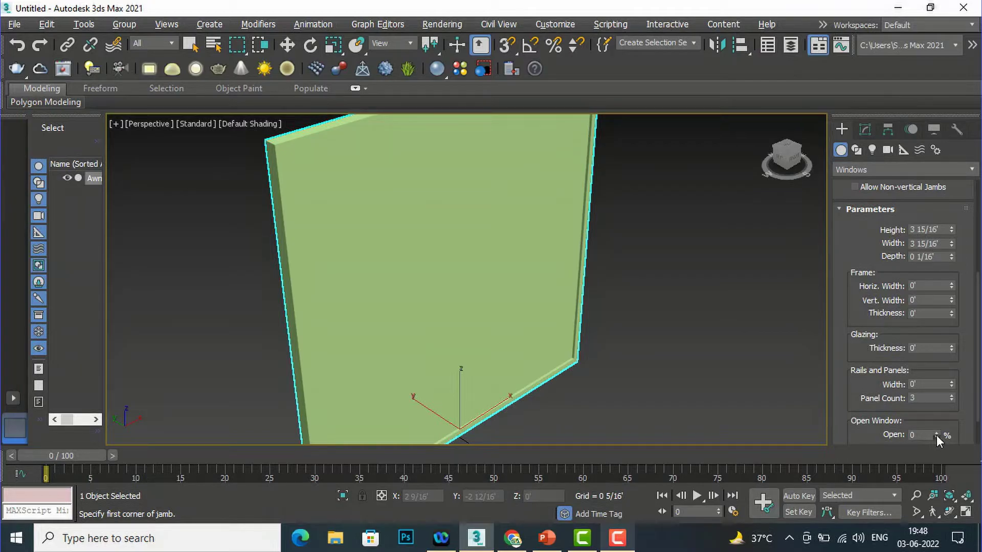
# Swing the awning panels open to 66% and compare with the awning and casement reference slide.
pyautogui.moveTo(937, 435); pyautogui.dragTo(957, 382)
pyautogui.scroll(-2, 541, 293)
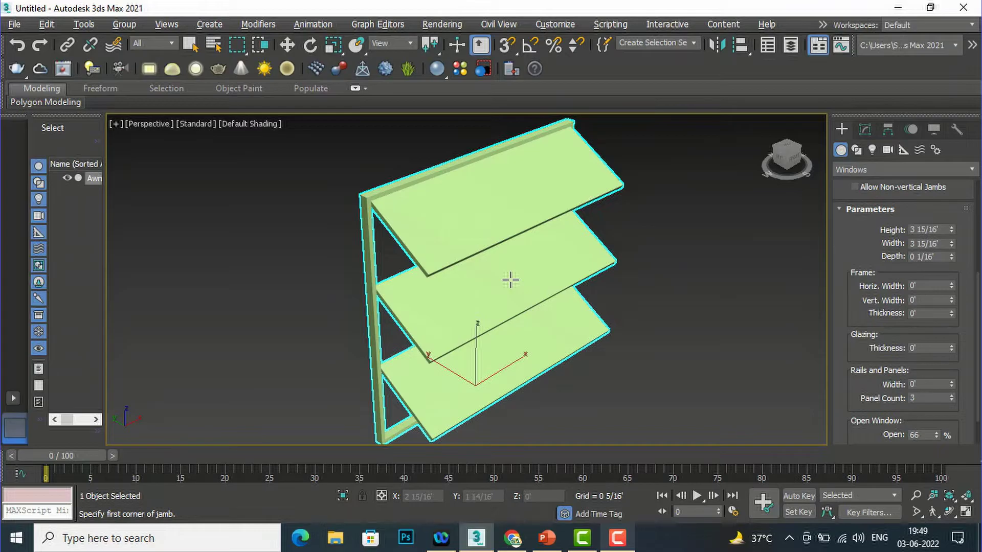
pyautogui.click(546, 538)
pyautogui.click(53, 161)
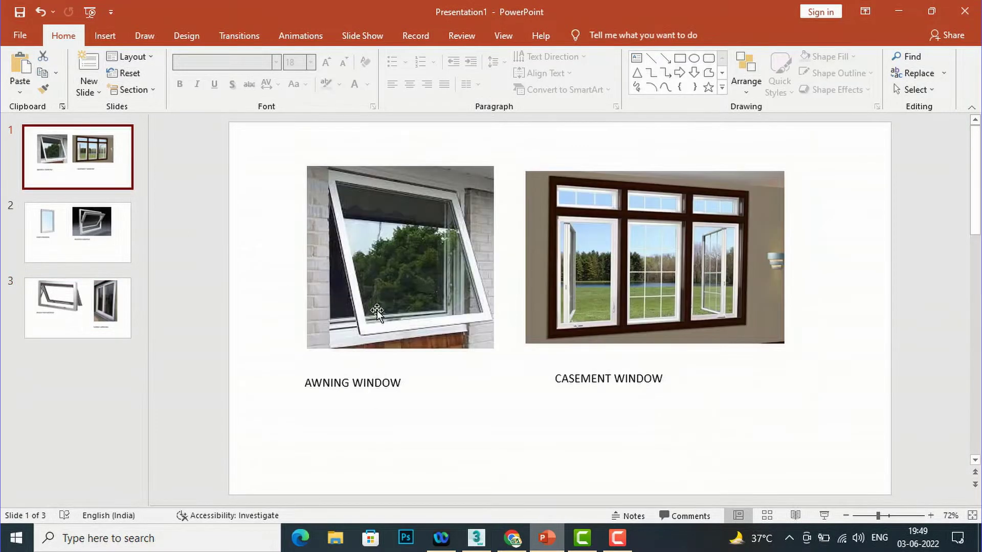
pyautogui.click(476, 541)
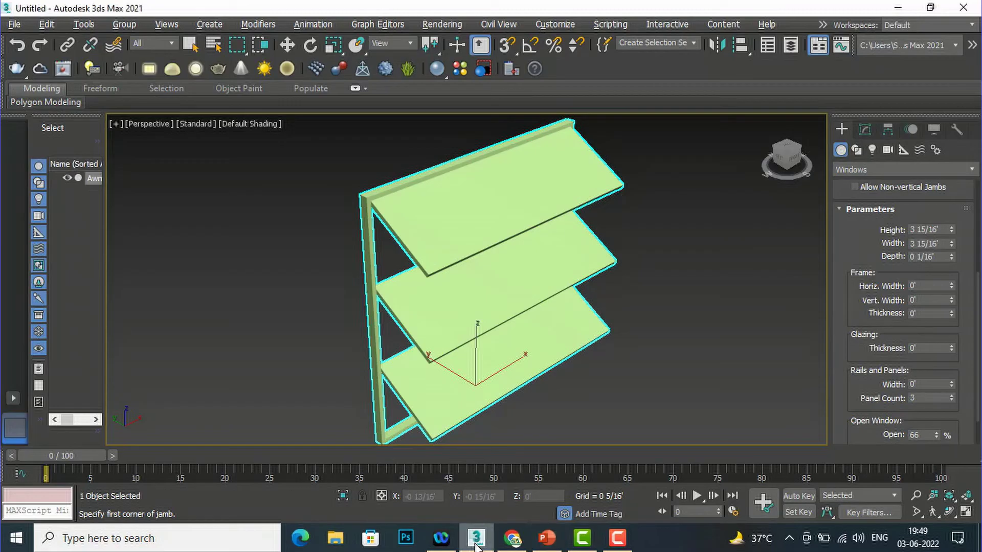
# Lower the Panel Count to 1, leaving one large panel tilted open at 66%.
pyautogui.click(955, 398)
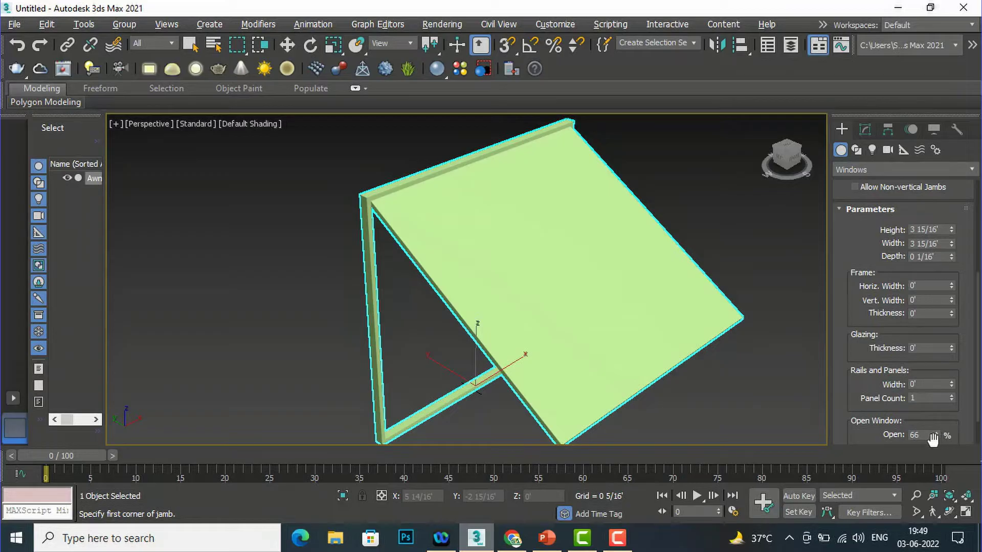
pyautogui.scroll(-2, 936, 440)
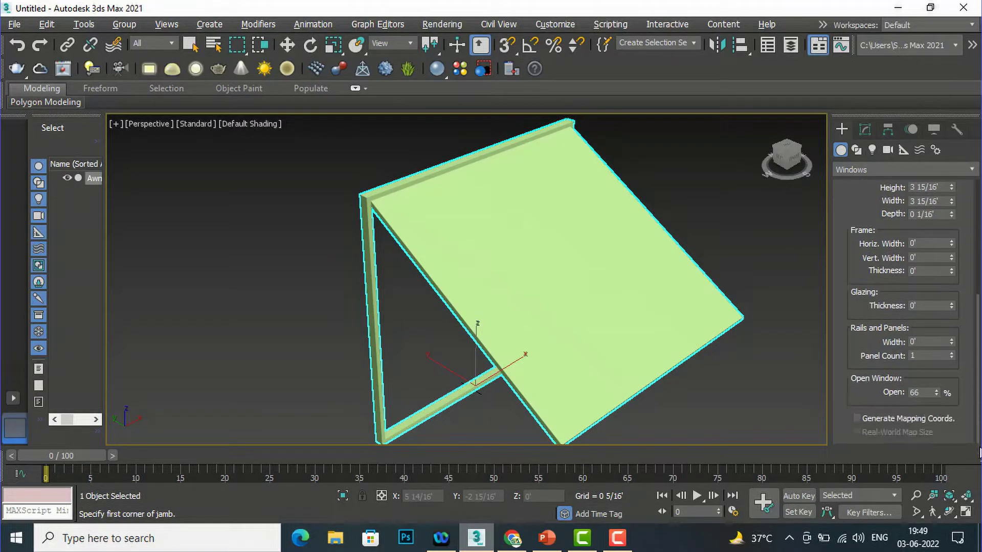
pyautogui.scroll(-4, 281, 262)
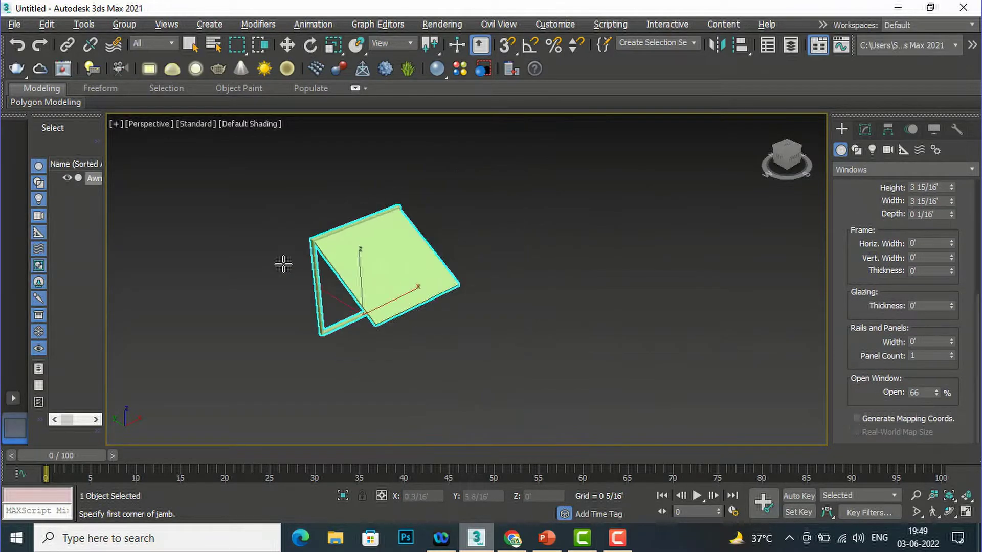
pyautogui.scroll(10, 890, 292)
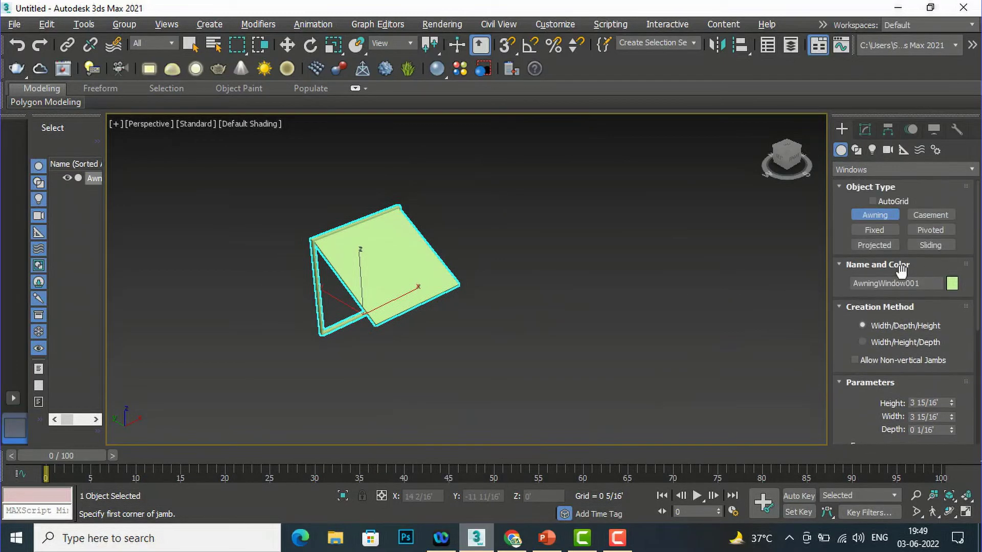
# Create a casement window 9 7/16' wide, 0 10/16' deep and 7 1/16' tall beside the awning.
pyautogui.click(926, 215)
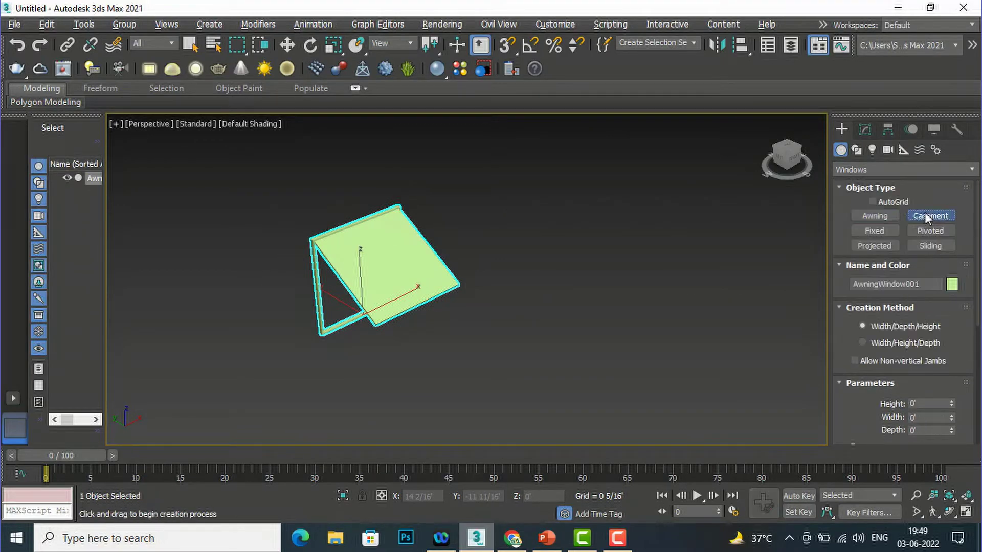
pyautogui.moveTo(501, 358); pyautogui.dragTo(661, 267)
pyautogui.click(653, 264)
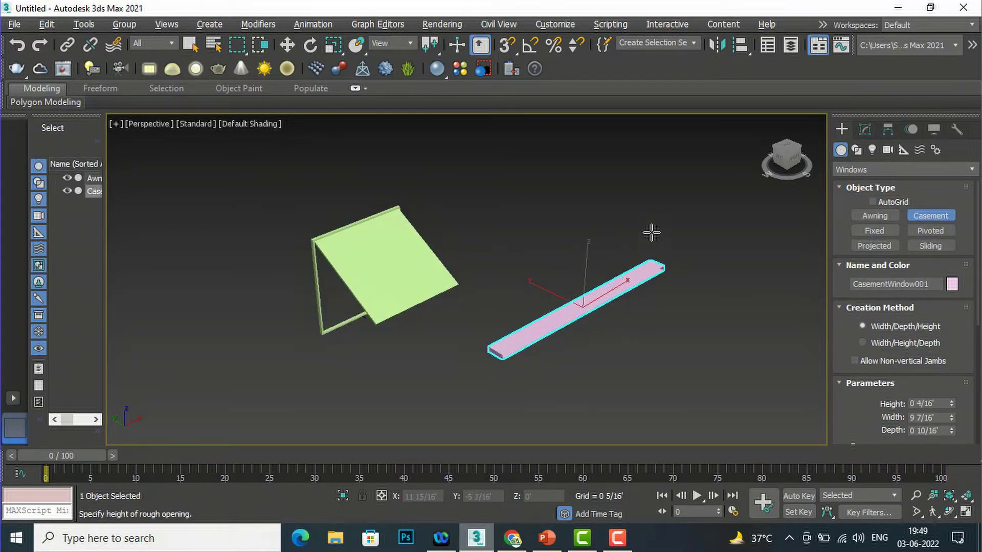
pyautogui.scroll(-3, 686, 169)
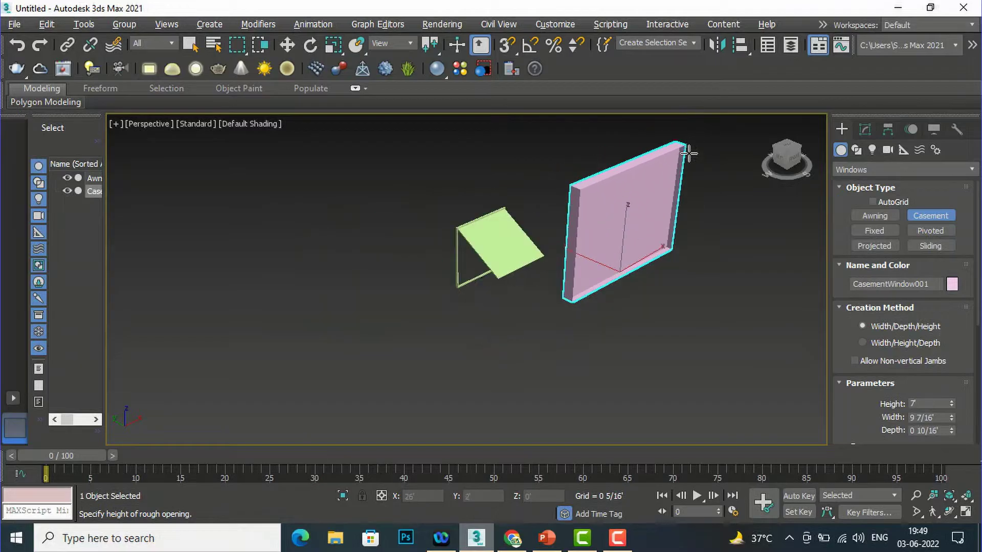
pyautogui.click(686, 150)
pyautogui.scroll(-5, 957, 403)
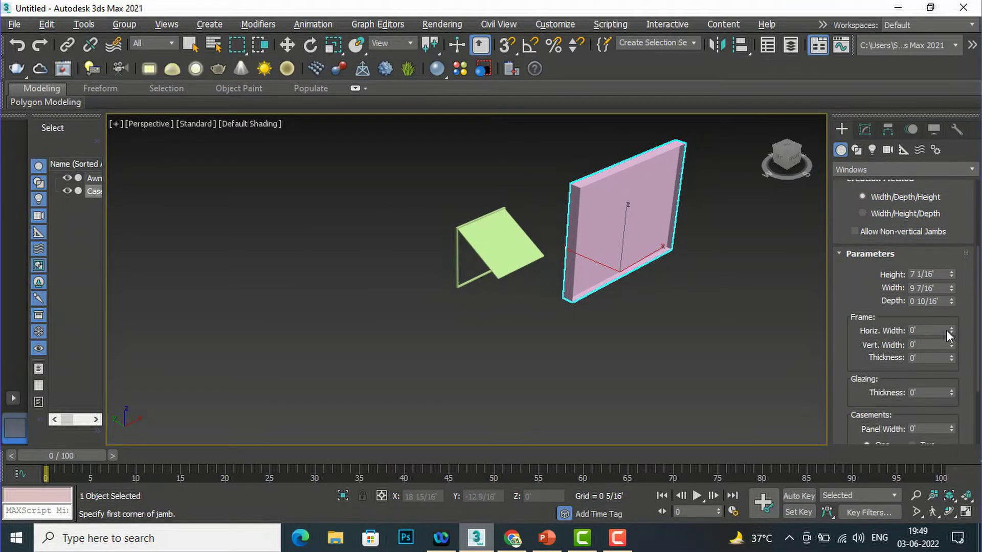
# Try a 1-inch horizontal frame width and frame thickness, then reset both to 0.
pyautogui.click(928, 327)
pyautogui.write('1"')
pyautogui.press('Return')
pyautogui.write('0')
pyautogui.click(914, 344)
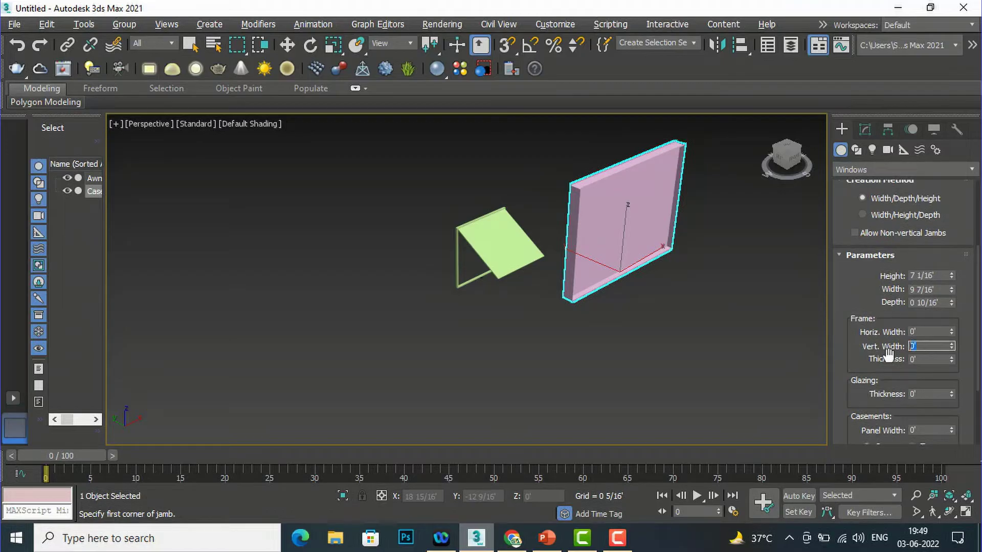
pyautogui.write('1"')
pyautogui.press('Tab')
pyautogui.press('Return')
pyautogui.scroll(-3, 884, 361)
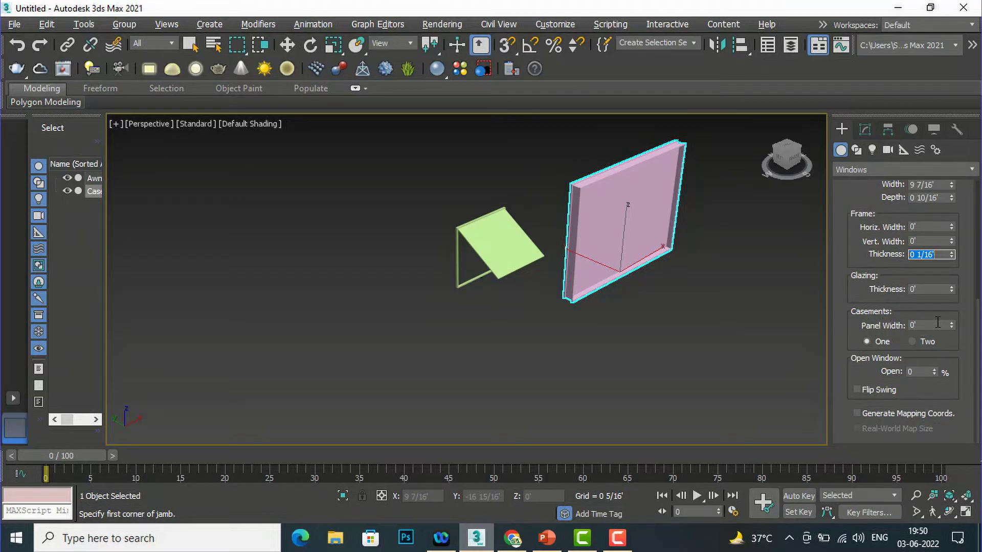
pyautogui.click(915, 347)
# Set the casement window to two casements and commit the panel width.
pyautogui.click(915, 341)
pyautogui.scroll(5, 641, 238)
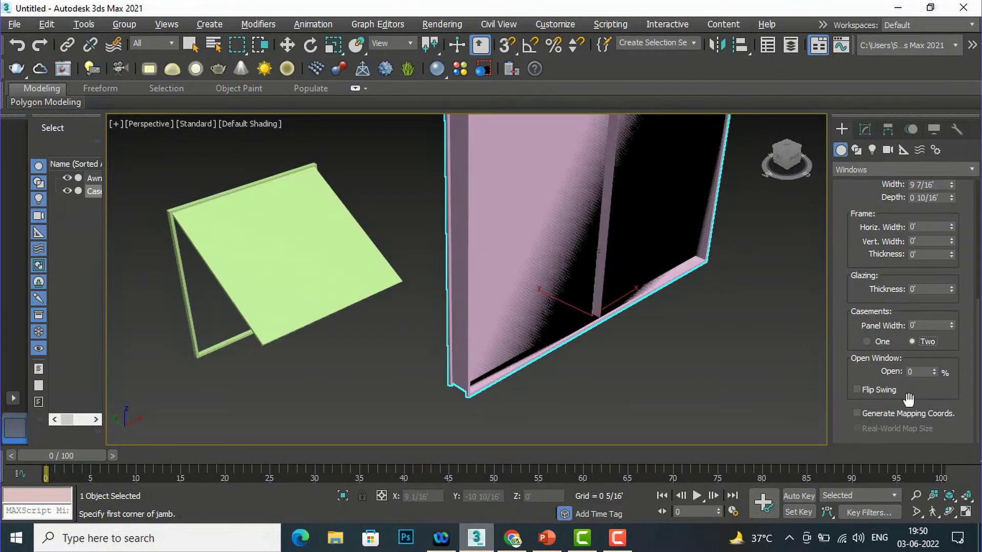
pyautogui.click(866, 342)
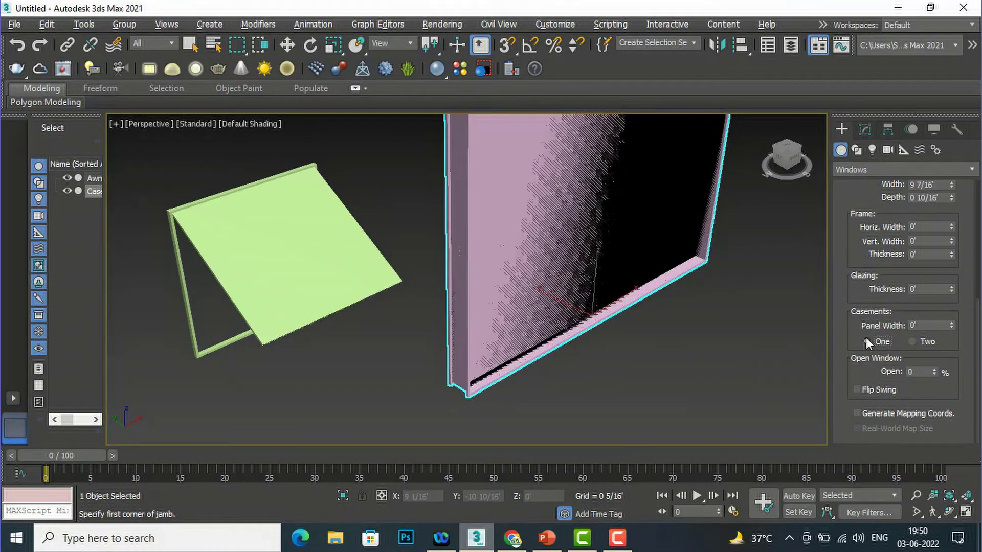
pyautogui.click(912, 342)
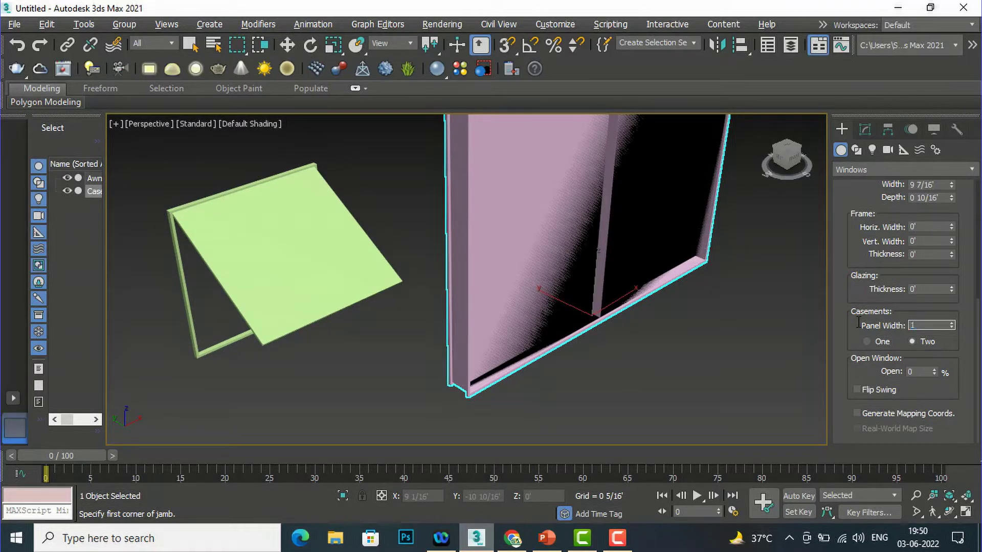
pyautogui.press('Return')
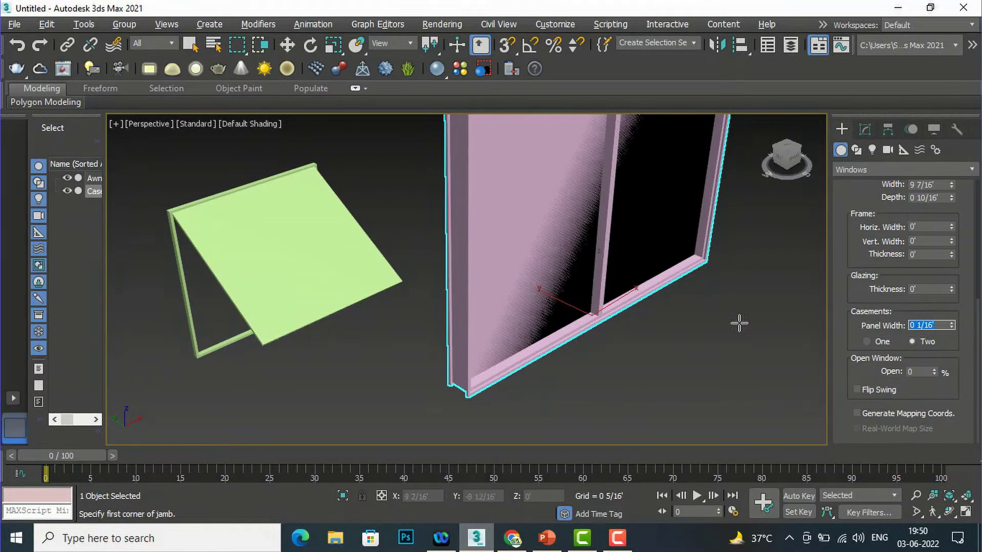
pyautogui.scroll(-3, 734, 322)
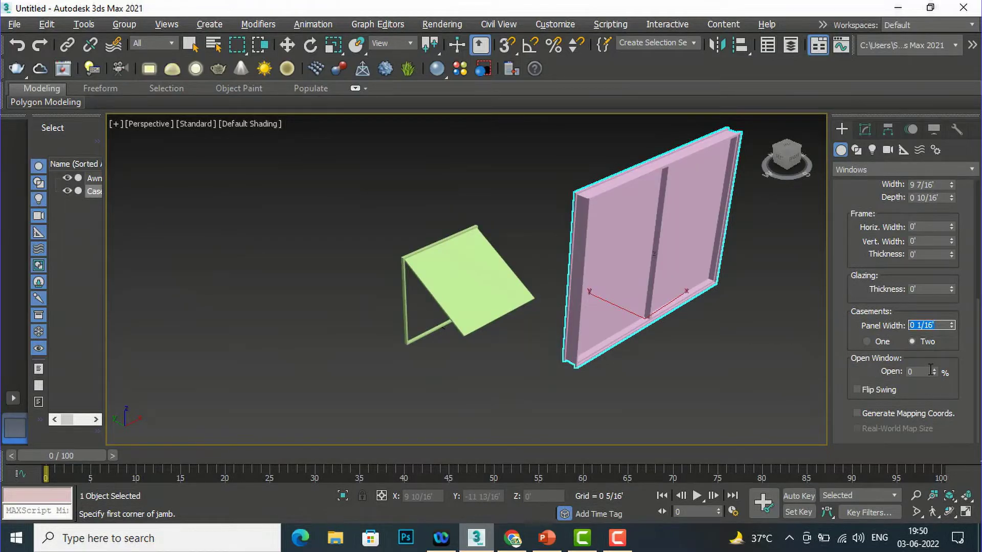
# Adjust the Open amount and turn off Flip Swing, leaving the window closed at 0%.
pyautogui.moveTo(935, 370)
pyautogui.mouseDown()
pyautogui.moveTo(941, 317)
pyautogui.moveTo(950, 381)
pyautogui.moveTo(959, 350)
pyautogui.moveTo(963, 372)
pyautogui.moveTo(954, 330)
pyautogui.moveTo(960, 376)
pyautogui.moveTo(946, 375)
pyautogui.mouseUp()
pyautogui.click(857, 390)
pyautogui.scroll(4, 784, 328)
pyautogui.scroll(-6, 797, 317)
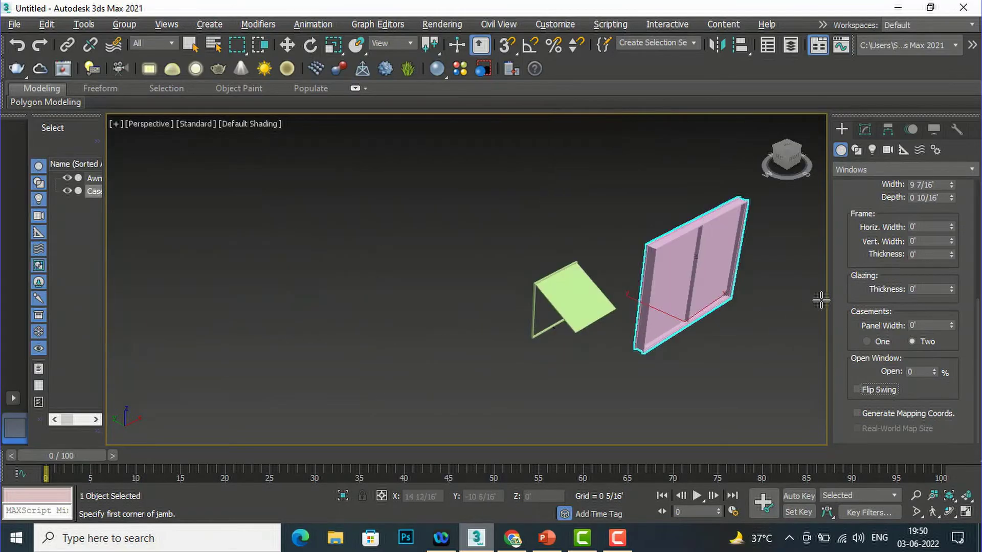
pyautogui.scroll(4, 910, 266)
pyautogui.scroll(7, 941, 230)
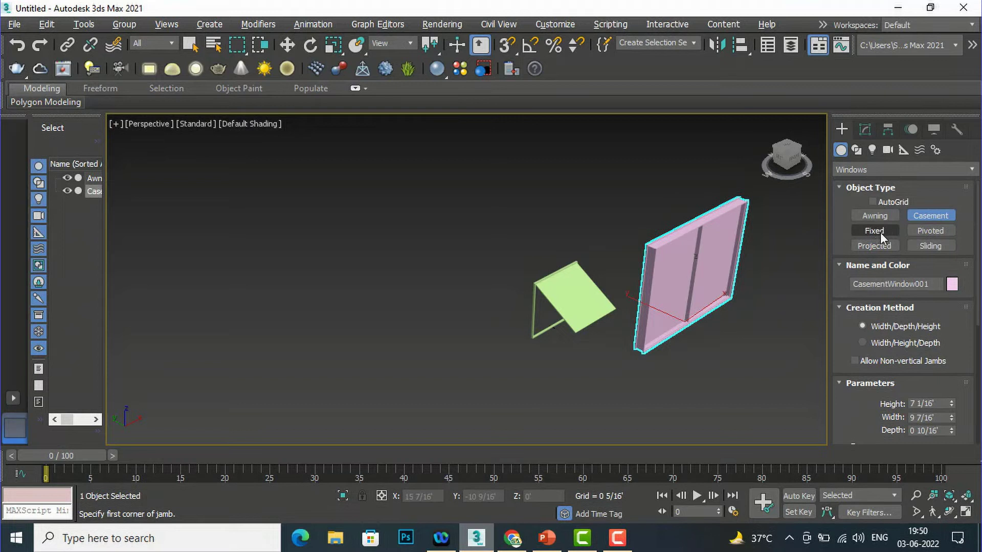
# Create a fixed window 7 11/16' wide, 1 1/16' deep and 8 10/16' tall left of the awning.
pyautogui.click(875, 230)
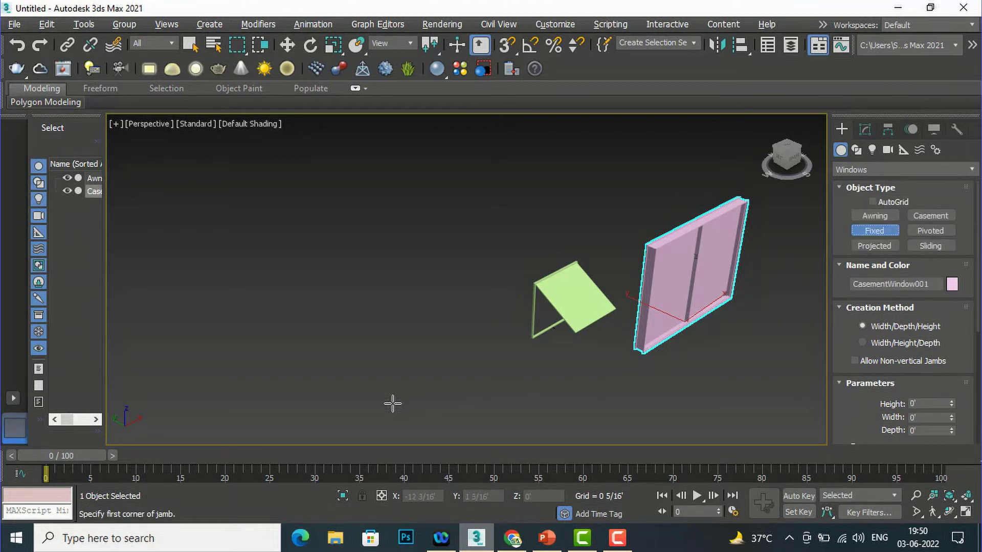
pyautogui.moveTo(392, 404); pyautogui.dragTo(492, 349)
pyautogui.click(486, 337)
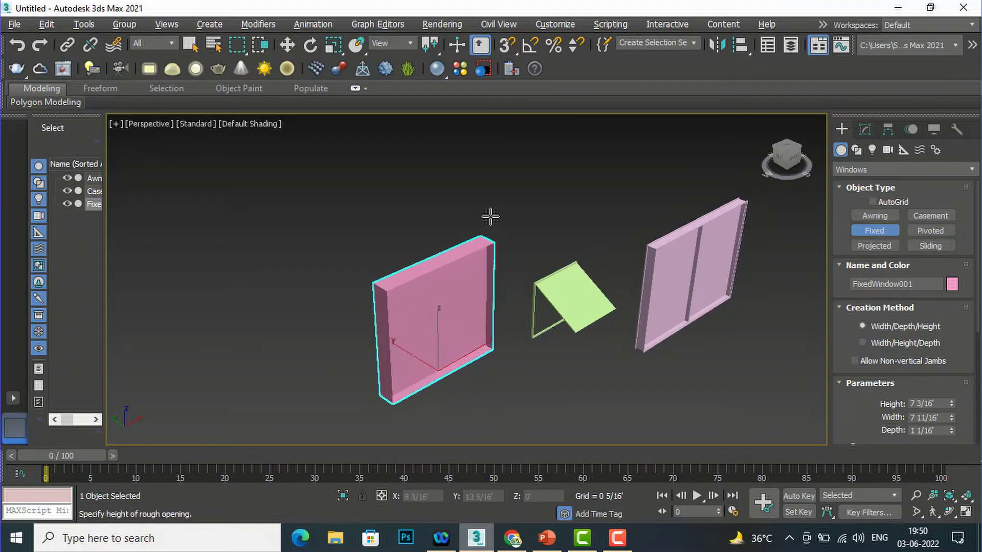
pyautogui.click(498, 198)
pyautogui.scroll(-3, 946, 342)
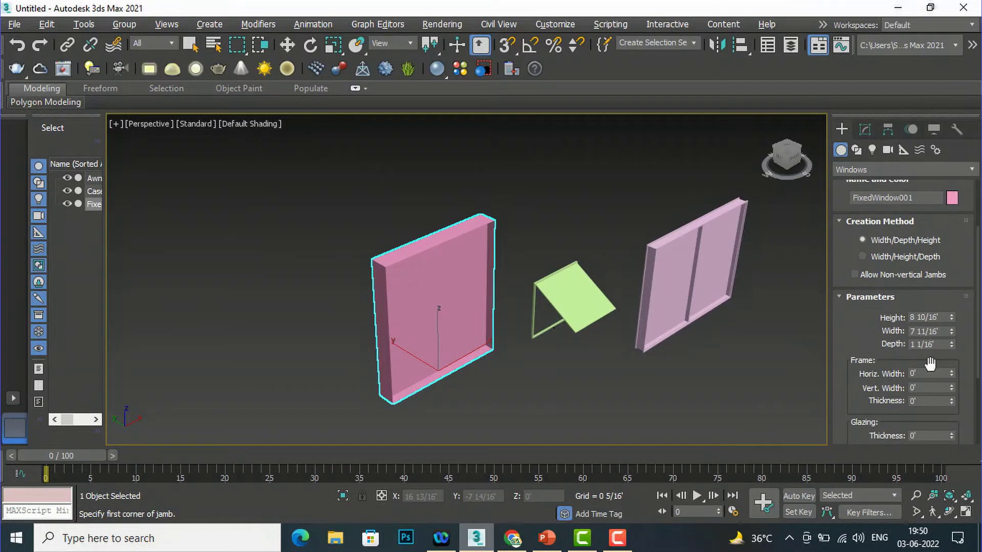
pyautogui.scroll(-5, 901, 377)
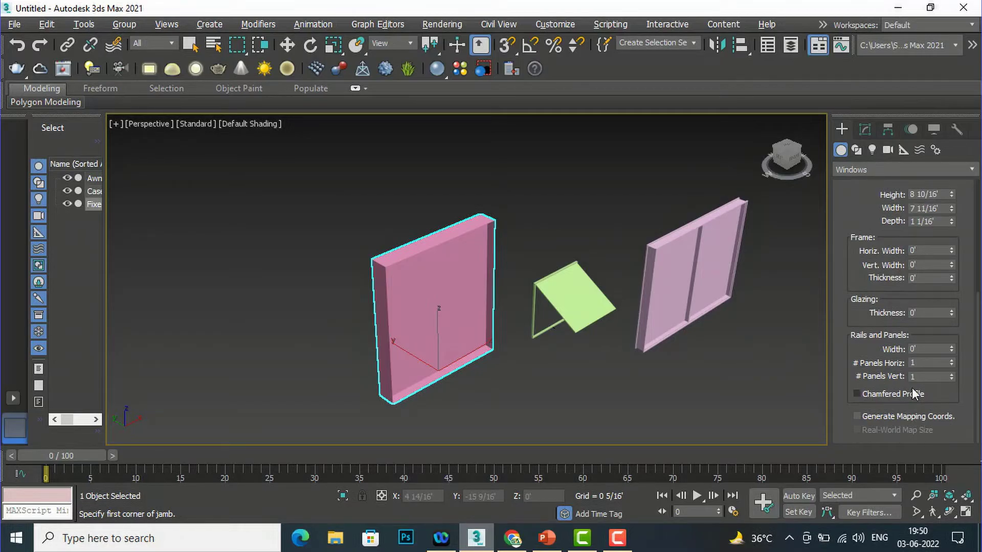
# Set the rail width and make # Panels Horiz 2 on the fixed window.
pyautogui.doubleClick(913, 348)
pyautogui.press('Return')
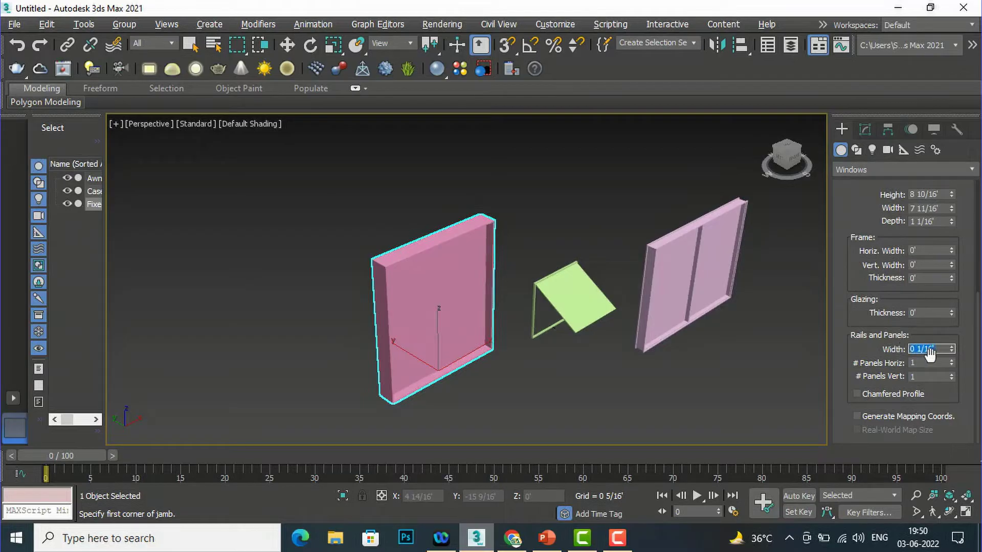
pyautogui.click(952, 361)
pyautogui.click(952, 360)
pyautogui.click(951, 365)
pyautogui.scroll(5, 436, 313)
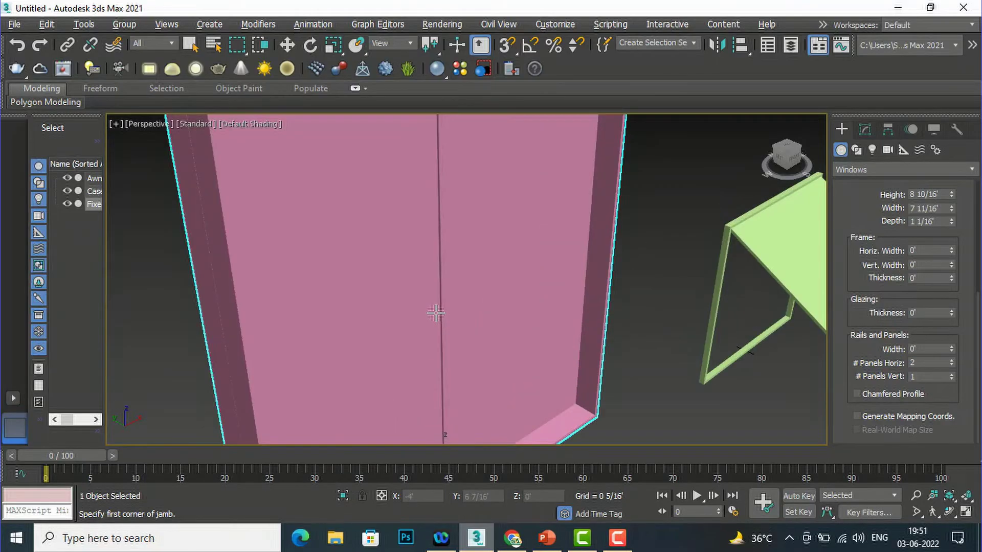
pyautogui.scroll(-5, 436, 313)
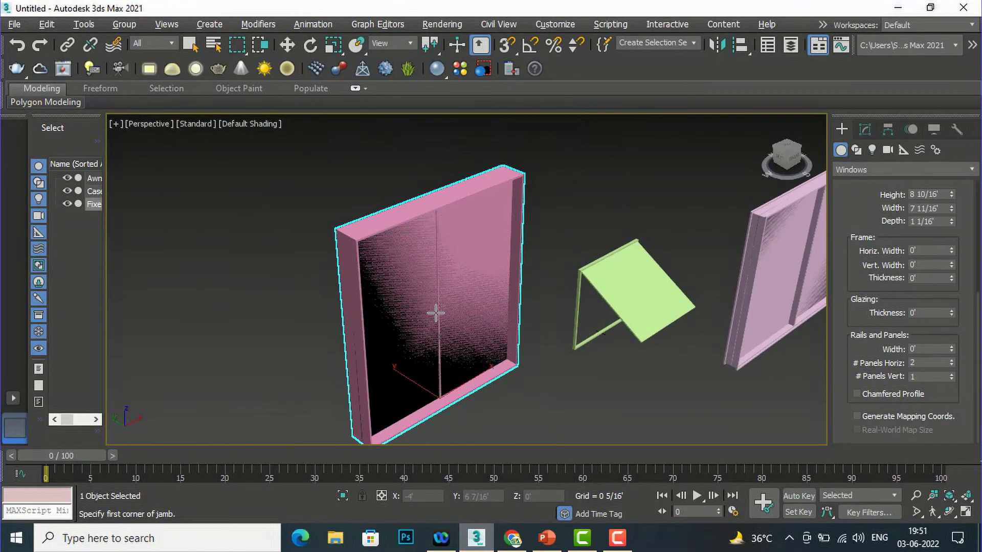
# Set # Panels Vert to 2 and try Chamfered Profile, leaving it off.
pyautogui.click(952, 376)
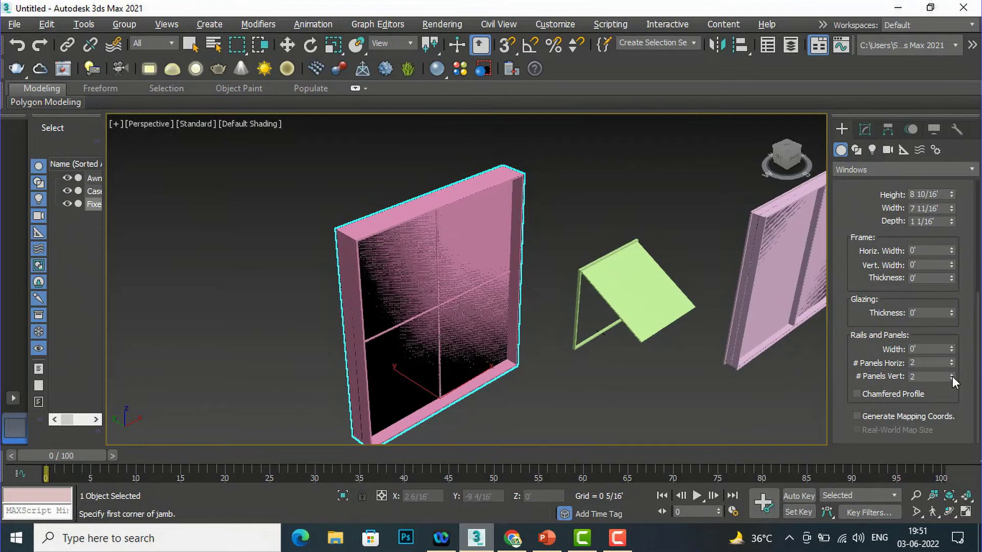
pyautogui.scroll(3, 438, 344)
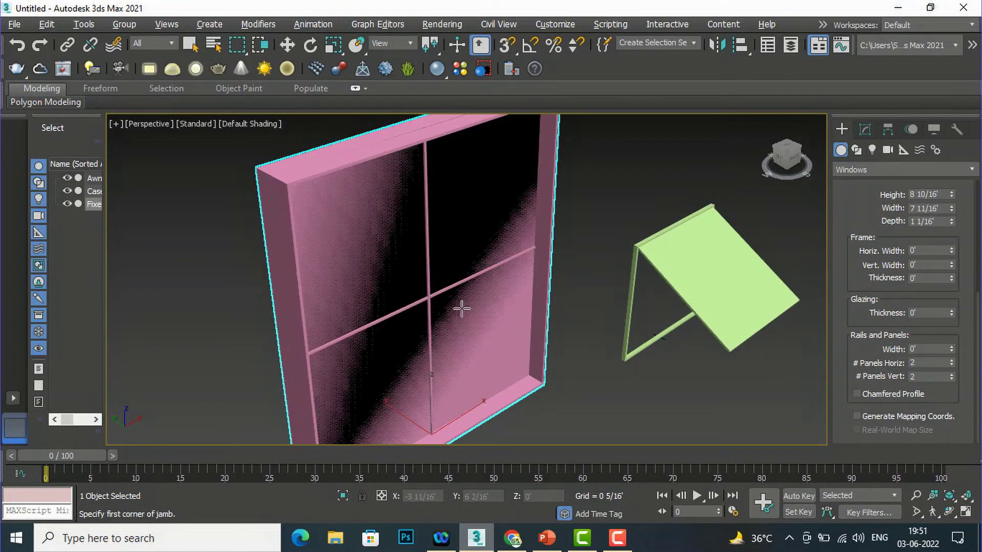
pyautogui.click(857, 394)
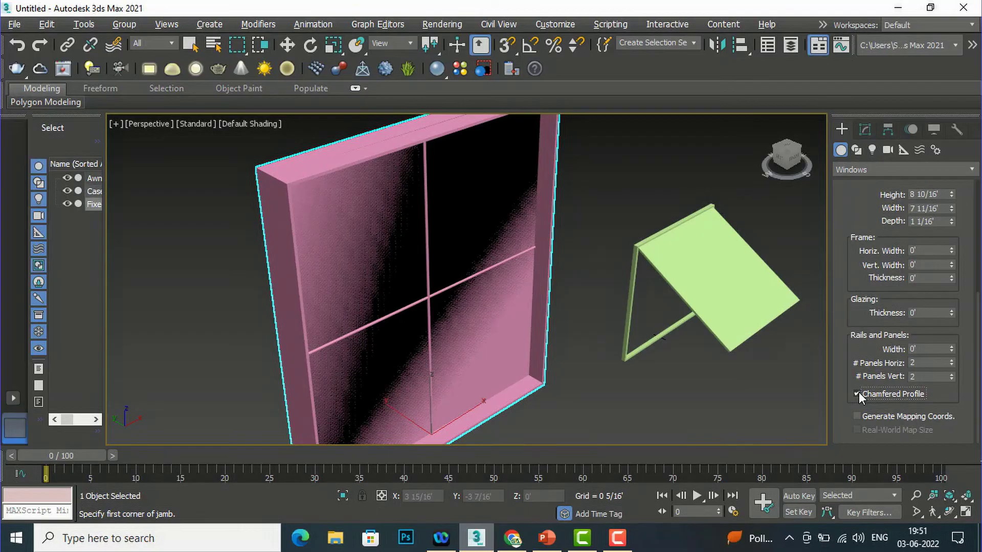
pyautogui.click(857, 393)
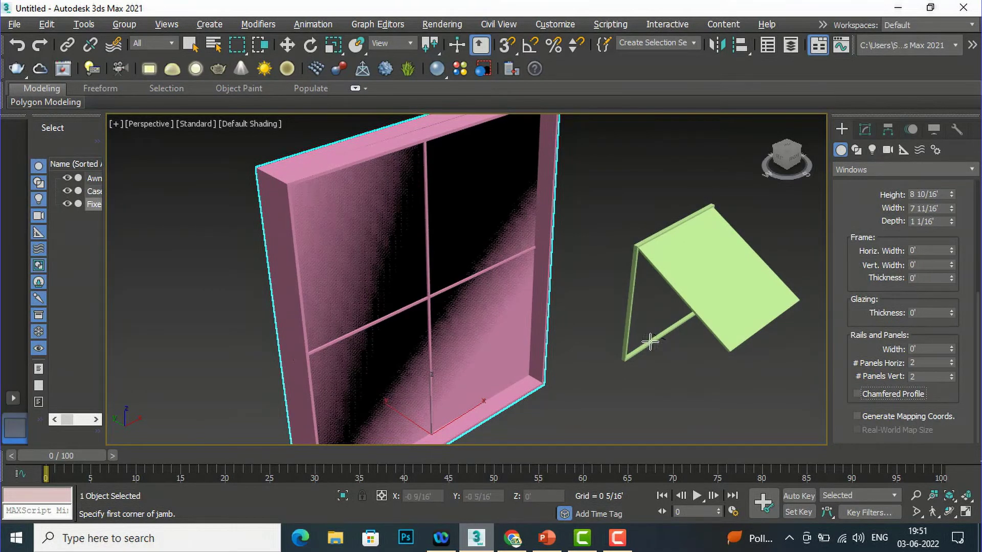
pyautogui.scroll(-4, 550, 265)
pyautogui.scroll(5, 895, 263)
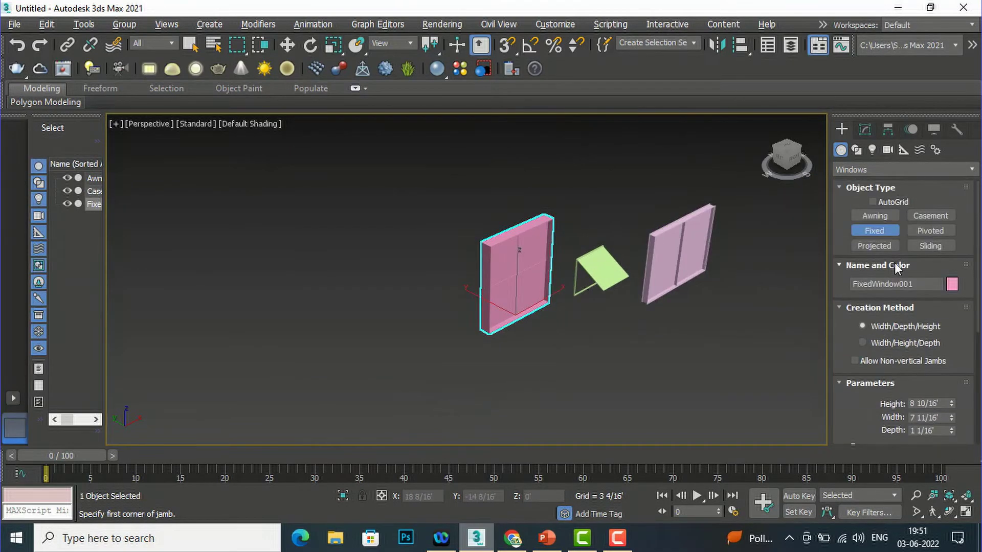
# Create a pivoted window 19 1/16' wide and 11 10/16' tall in front.
pyautogui.click(935, 230)
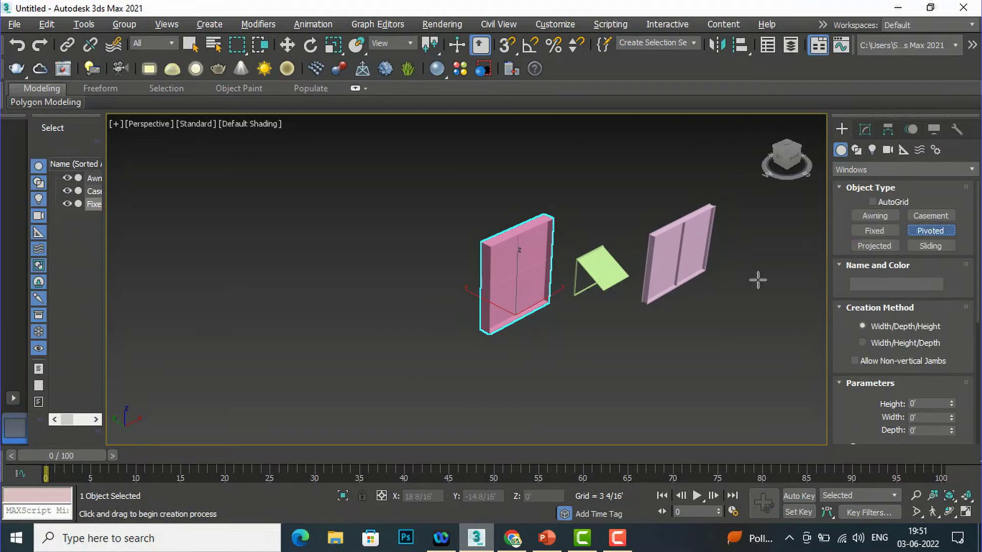
pyautogui.scroll(-4, 467, 313)
pyautogui.scroll(2, 476, 330)
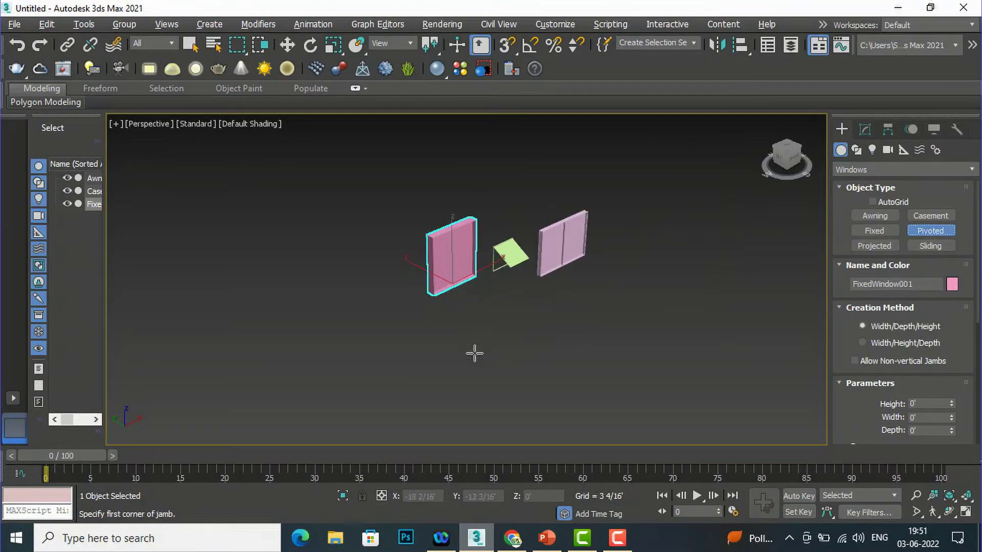
pyautogui.moveTo(473, 351); pyautogui.dragTo(578, 296)
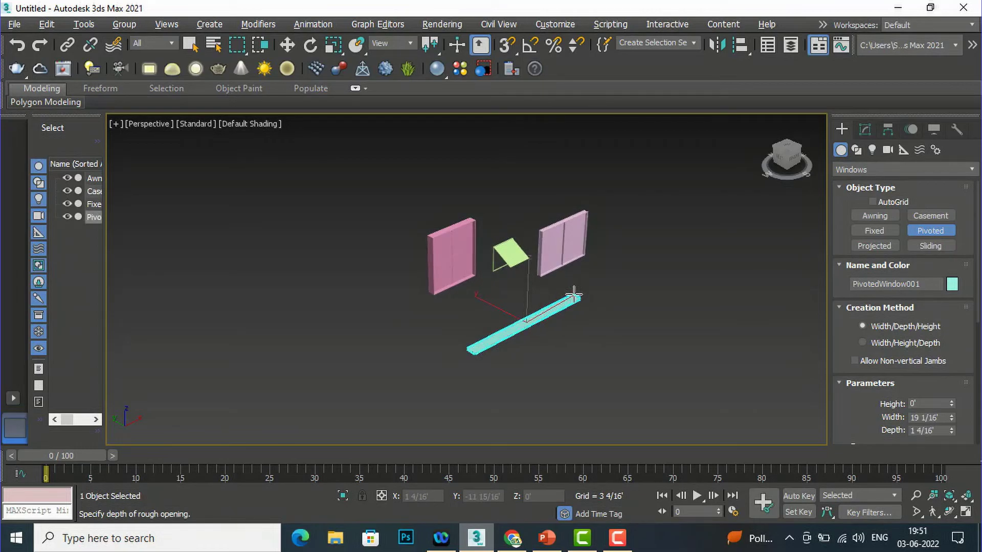
pyautogui.click(573, 296)
pyautogui.click(577, 207)
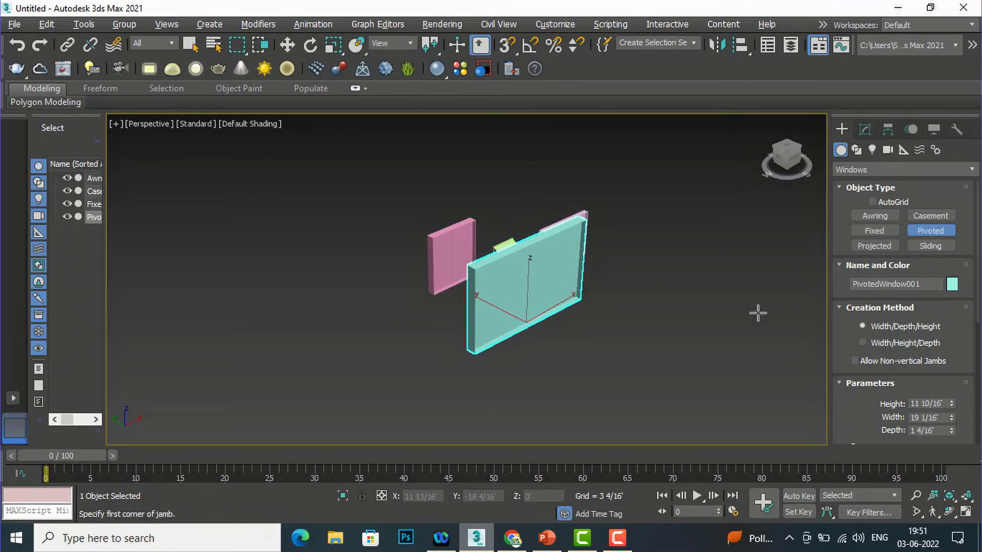
# Set the pivoted window's Open value to 24%.
pyautogui.scroll(-3, 918, 364)
pyautogui.scroll(-3, 919, 364)
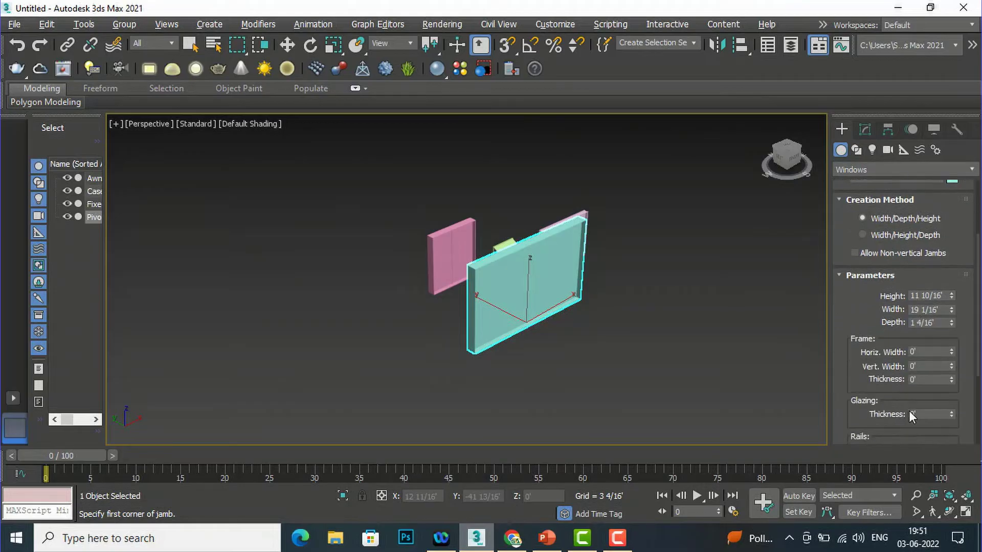
pyautogui.scroll(-3, 883, 313)
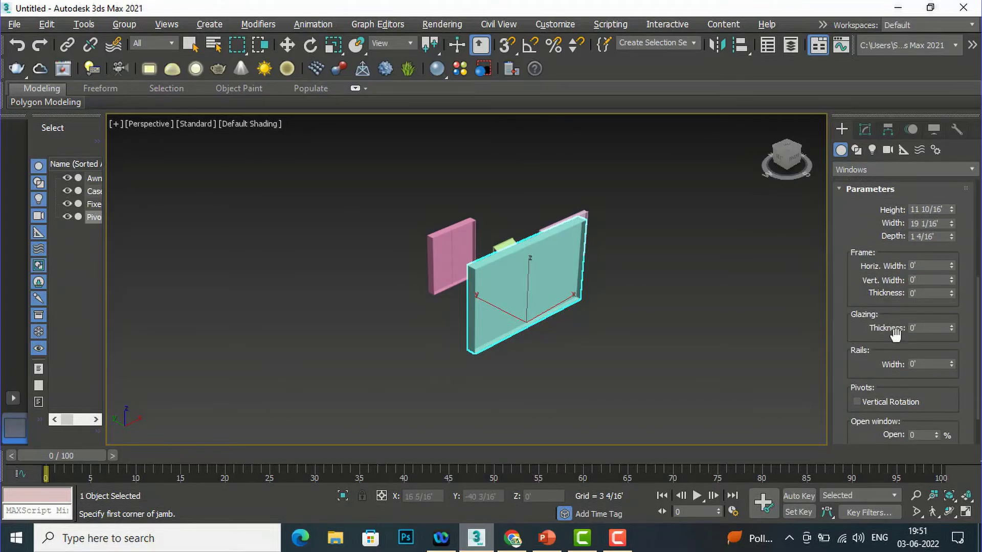
pyautogui.scroll(-2, 898, 348)
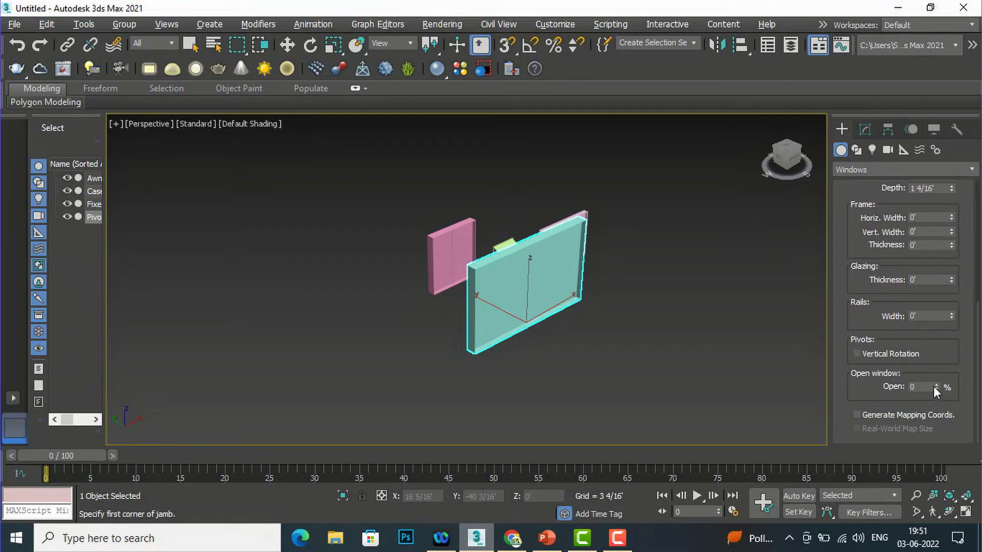
pyautogui.moveTo(938, 384); pyautogui.dragTo(933, 364)
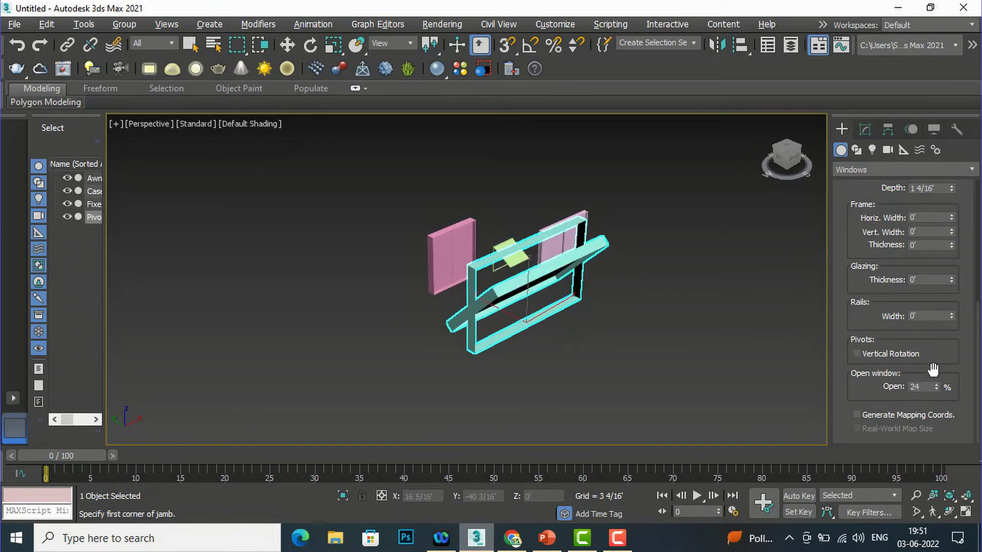
pyautogui.scroll(4, 879, 255)
pyautogui.scroll(4, 880, 254)
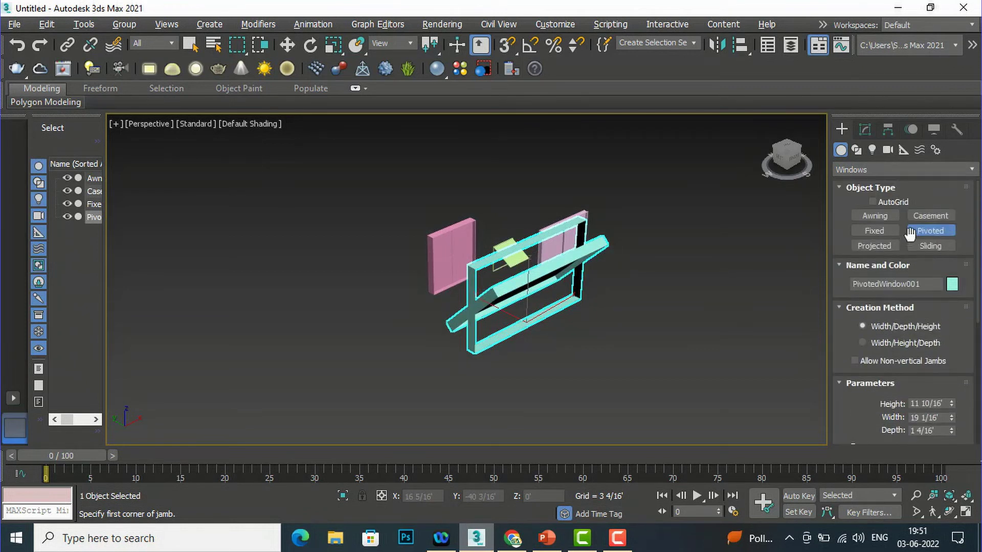
# Create a projected window 20 6/16' wide and 17 1/16' tall.
pyautogui.click(876, 247)
pyautogui.moveTo(562, 387); pyautogui.dragTo(671, 323)
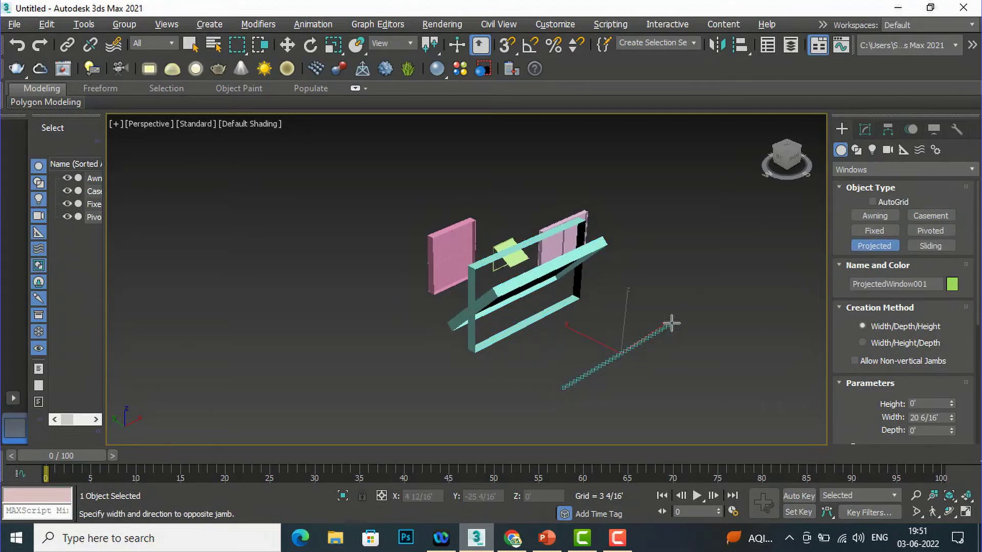
pyautogui.moveTo(671, 323); pyautogui.dragTo(670, 320)
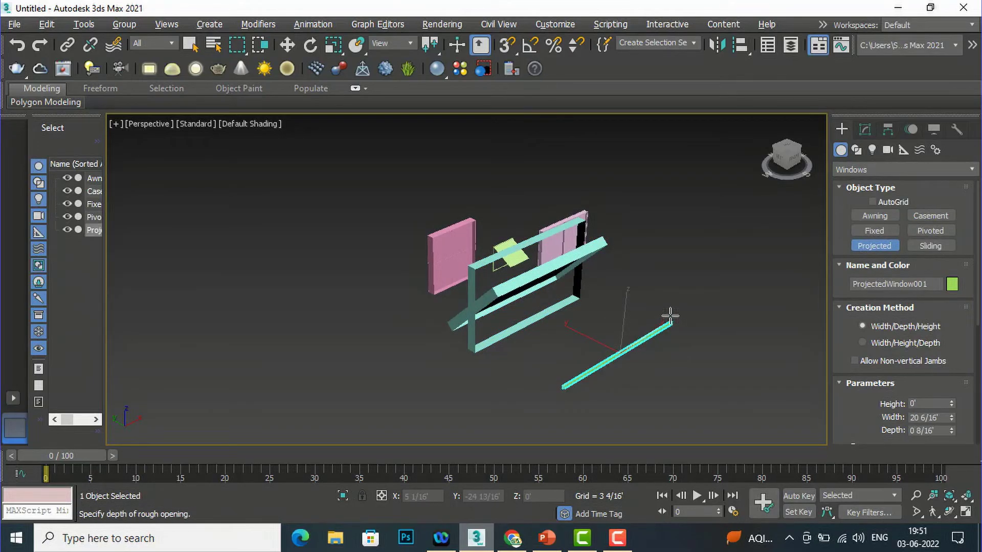
pyautogui.click(668, 317)
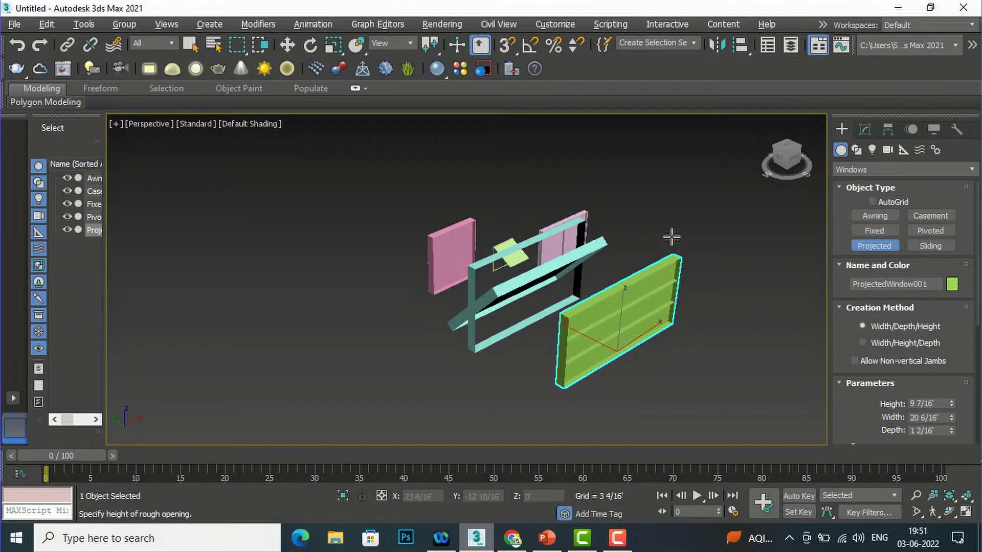
pyautogui.click(681, 184)
# Set the projected window's Bottom Height to 3 13/16' and Open to 56%.
pyautogui.scroll(-2, 937, 353)
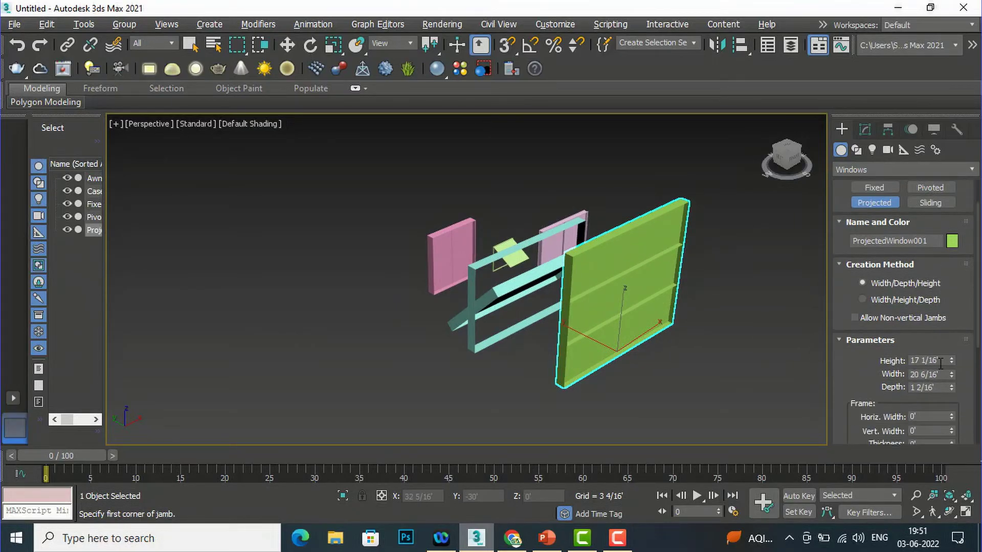
pyautogui.scroll(-1, 939, 389)
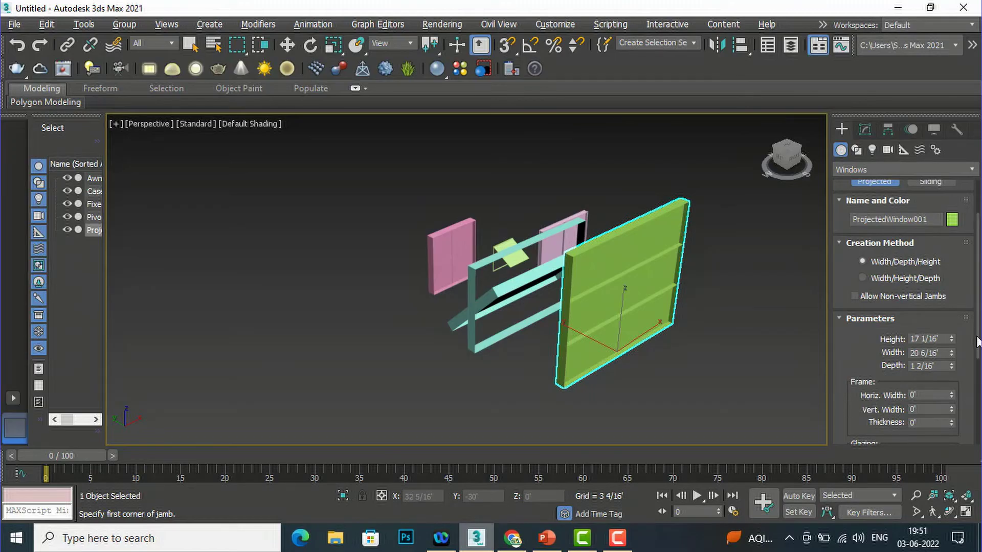
pyautogui.scroll(-8, 977, 342)
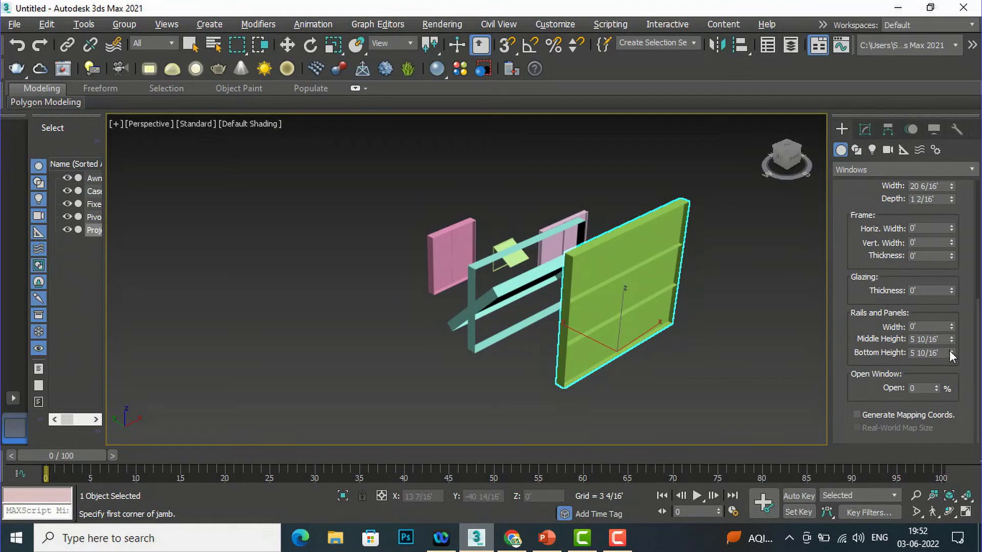
pyautogui.moveTo(951, 354)
pyautogui.mouseDown()
pyautogui.moveTo(950, 392)
pyautogui.moveTo(955, 287)
pyautogui.moveTo(954, 339)
pyautogui.mouseUp()
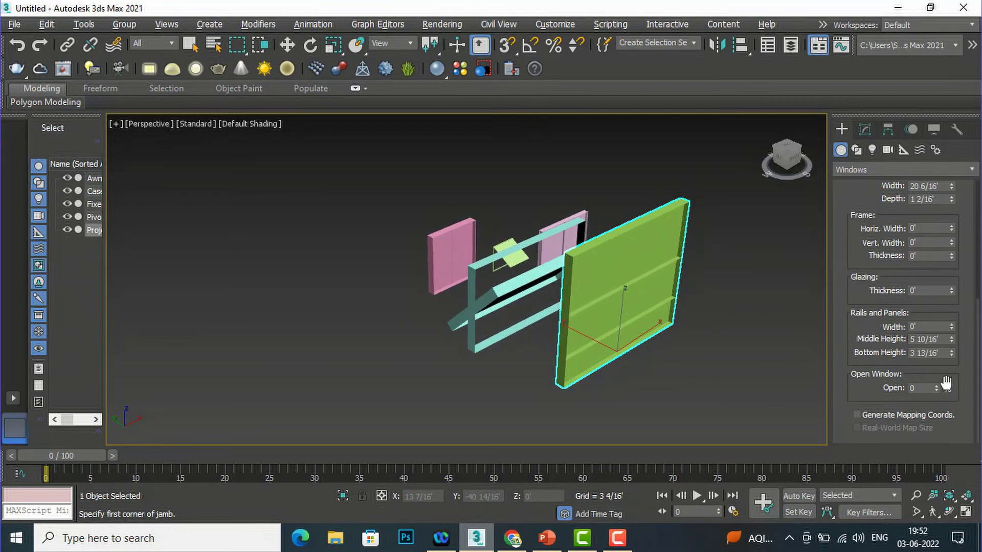
pyautogui.moveTo(937, 388); pyautogui.dragTo(946, 307)
pyautogui.scroll(4, 924, 250)
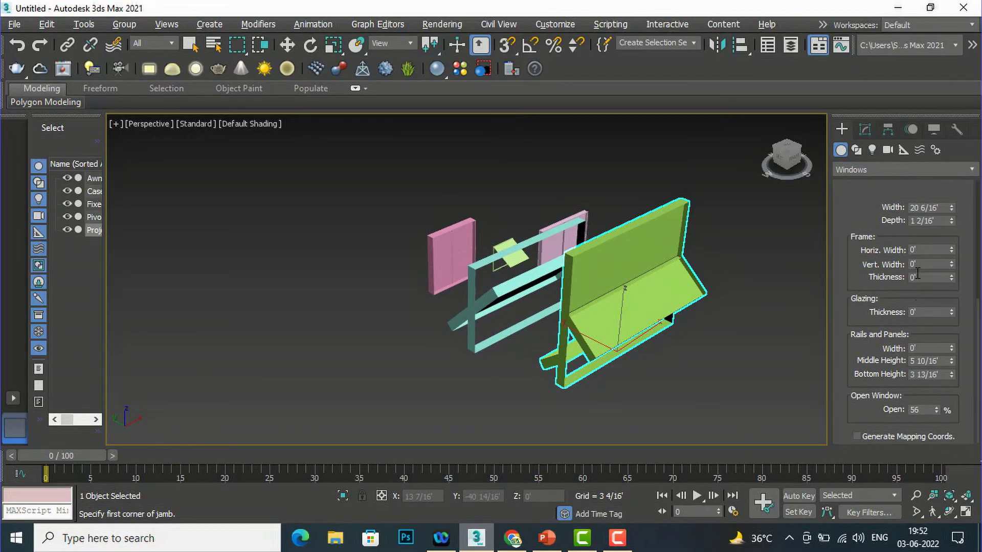
pyautogui.scroll(5, 957, 205)
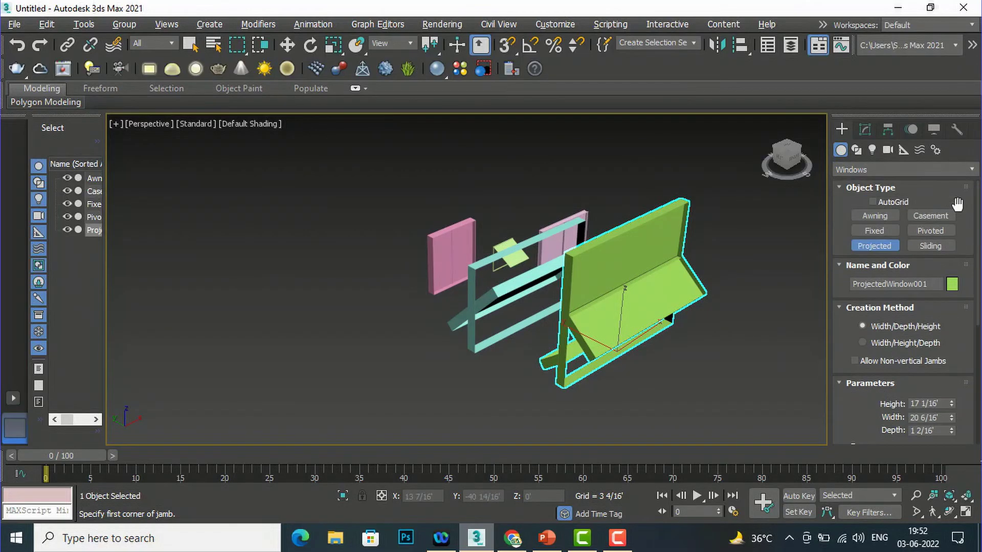
# Create a sliding window 23 12/16' wide, 0 15/16' deep and 17 13/16' tall on the right.
pyautogui.click(927, 247)
pyautogui.scroll(-3, 371, 305)
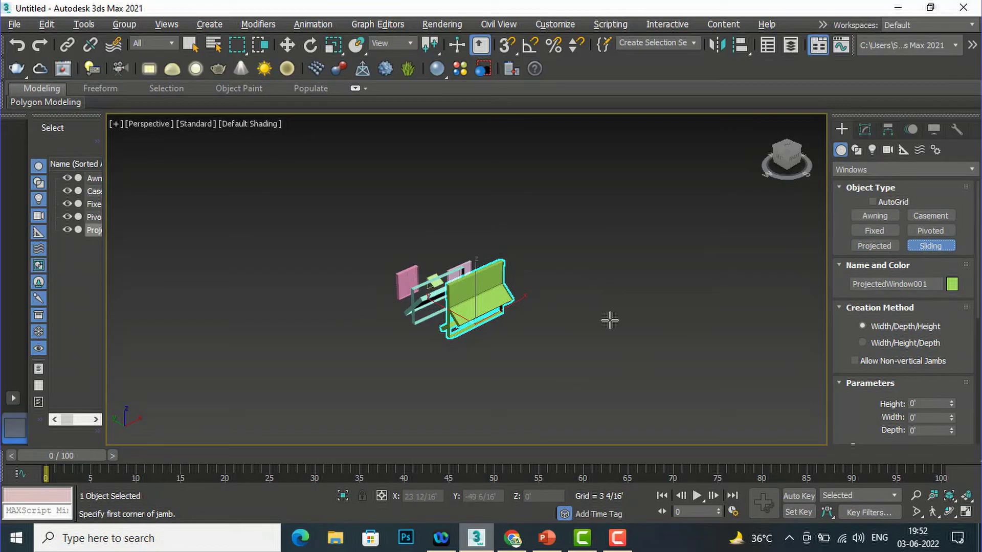
pyautogui.scroll(4, 609, 320)
pyautogui.moveTo(514, 345); pyautogui.dragTo(638, 278)
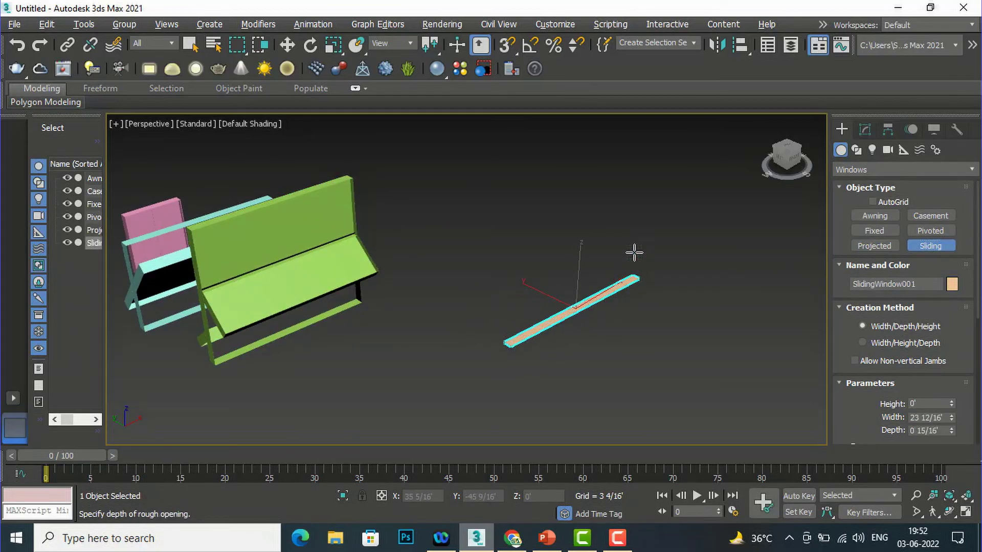
pyautogui.click(635, 269)
pyautogui.click(647, 140)
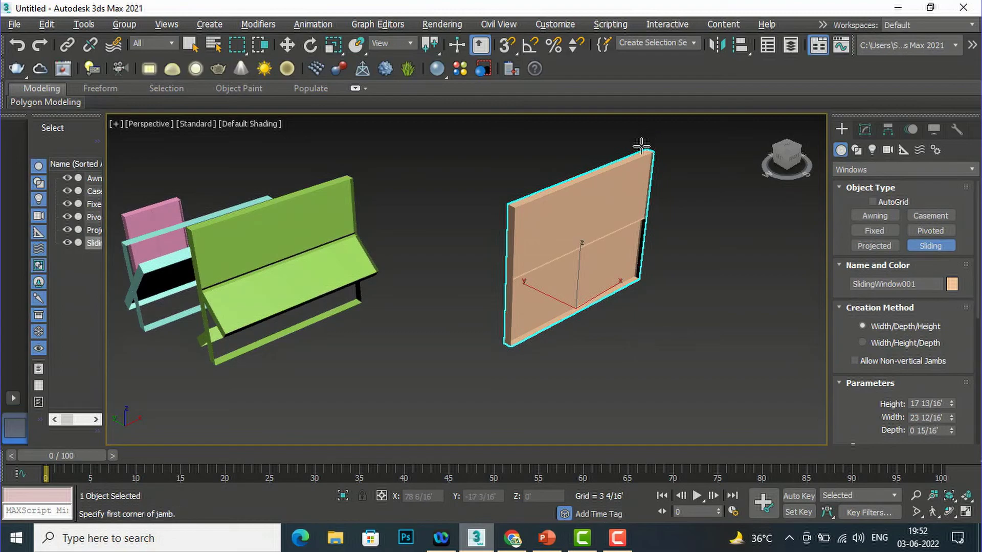
pyautogui.scroll(-3, 946, 353)
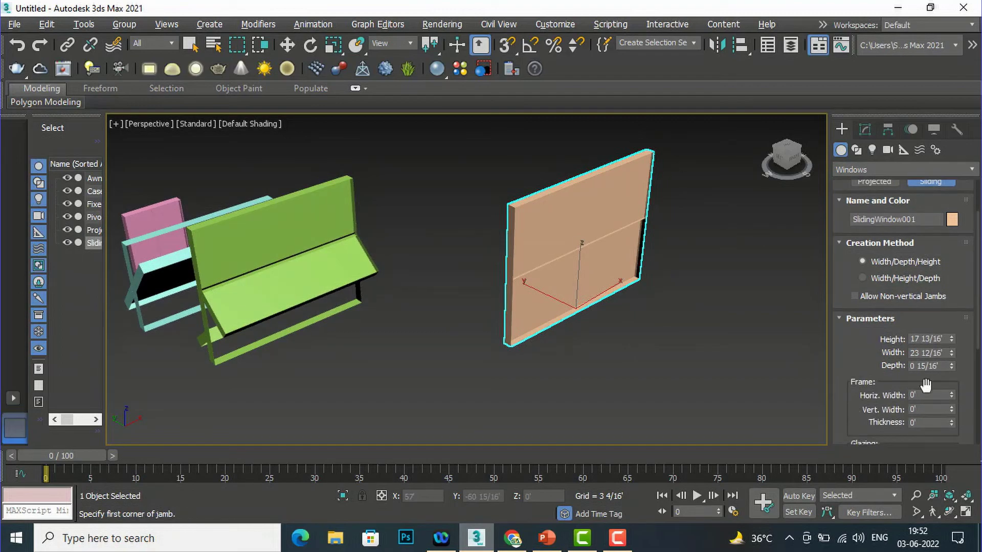
pyautogui.scroll(-3, 926, 383)
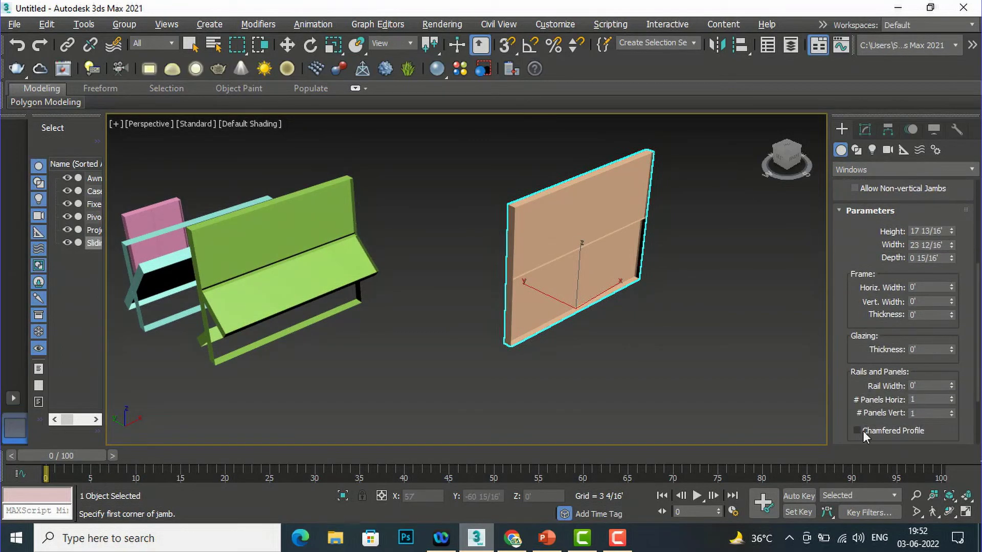
pyautogui.scroll(-1, 888, 389)
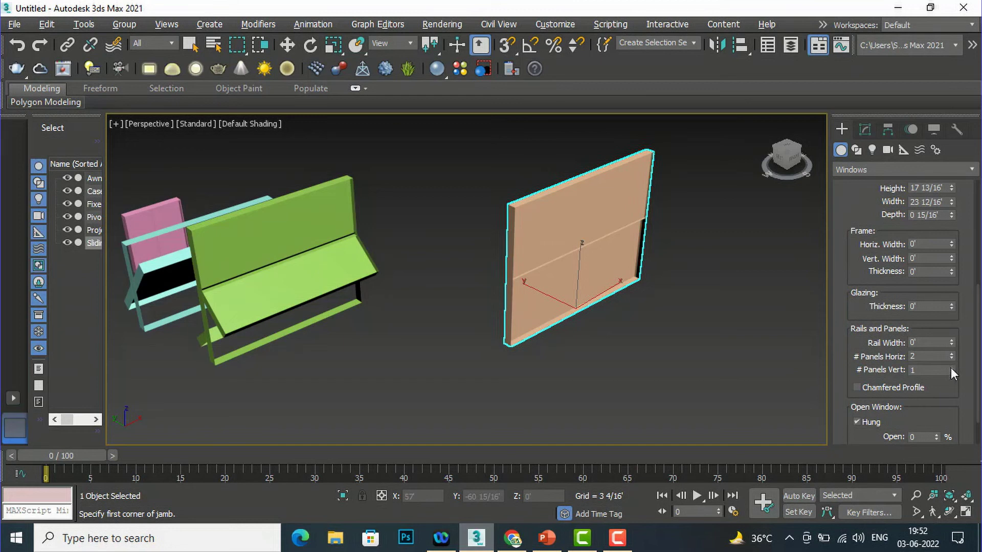
# Set the sliding window's # Panels Vert to 2.
pyautogui.click(951, 367)
pyautogui.scroll(3, 624, 288)
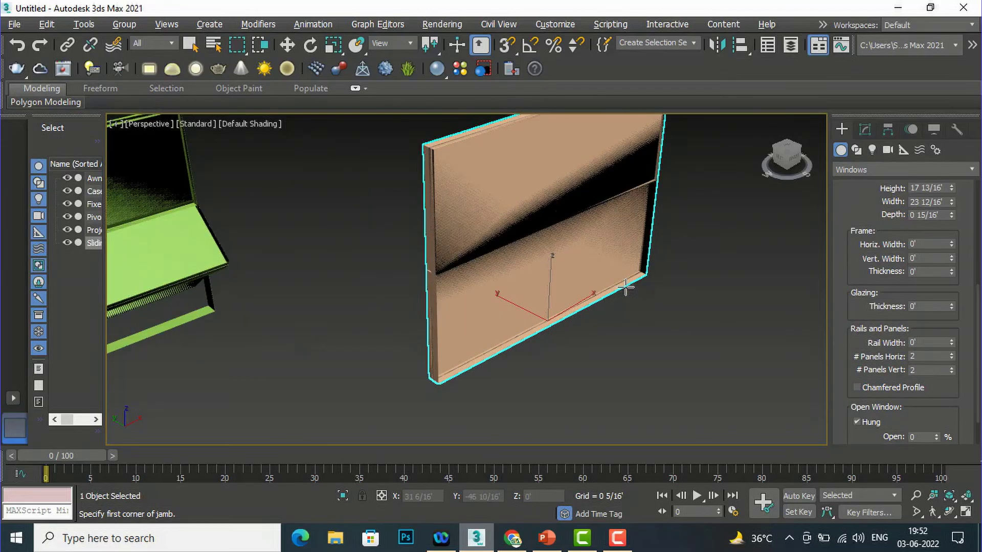
pyautogui.scroll(-2, 892, 371)
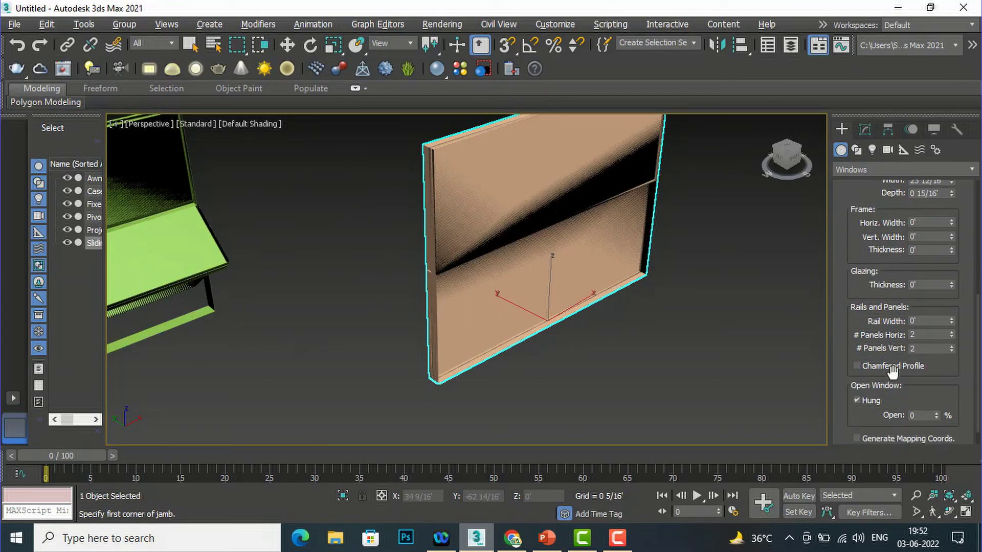
# Test the Hung option, open the sash to 40%, and leave Hung unchecked.
pyautogui.click(856, 401)
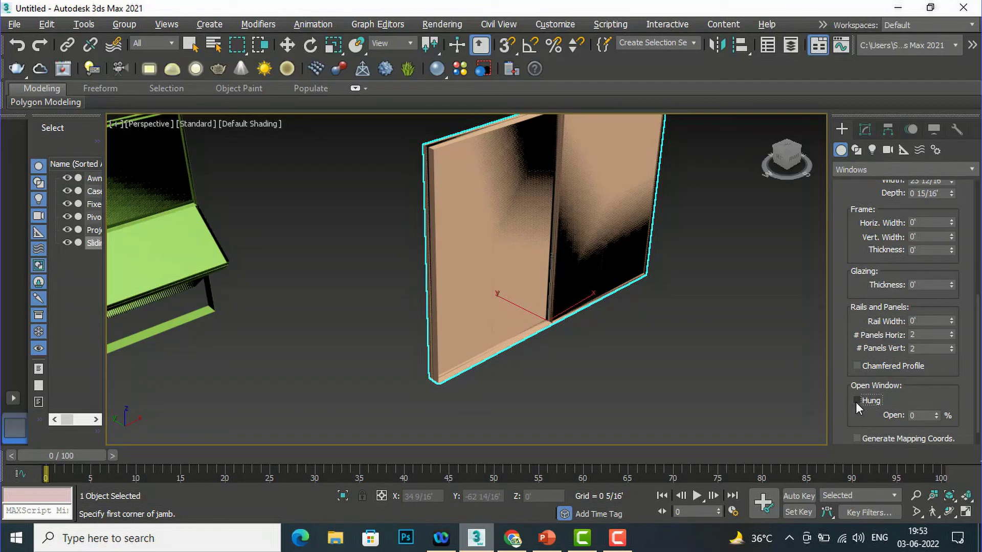
pyautogui.click(856, 401)
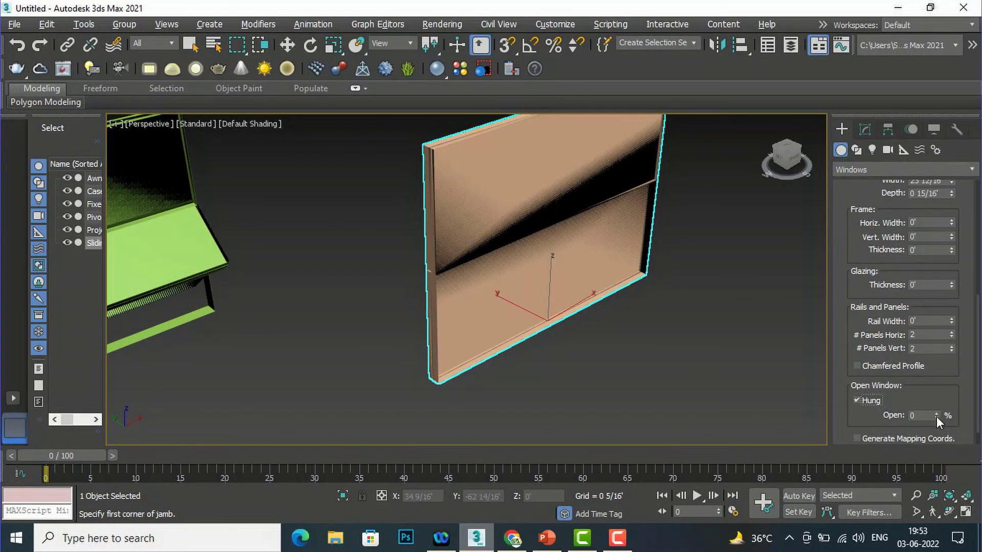
pyautogui.moveTo(938, 415); pyautogui.dragTo(936, 386)
pyautogui.click(859, 400)
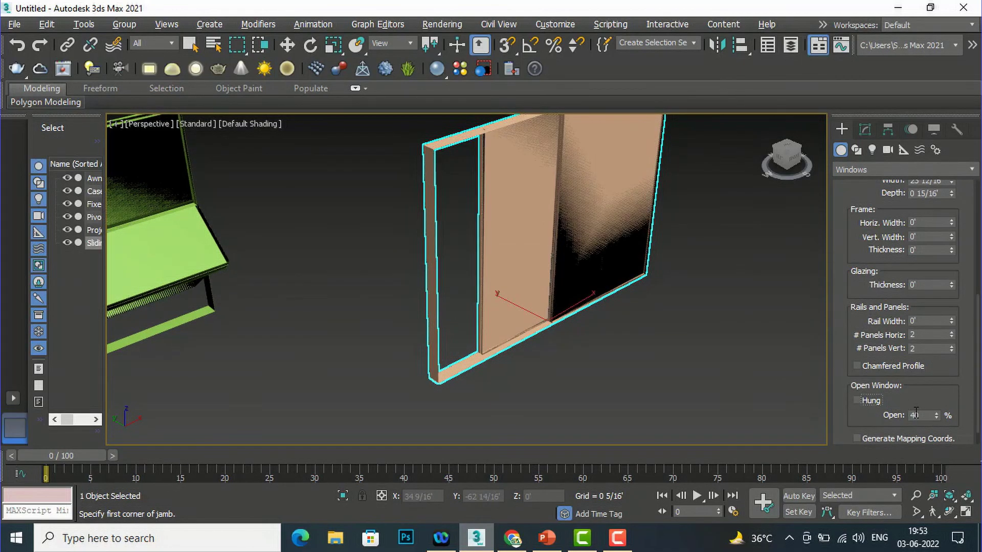
pyautogui.scroll(-1, 919, 358)
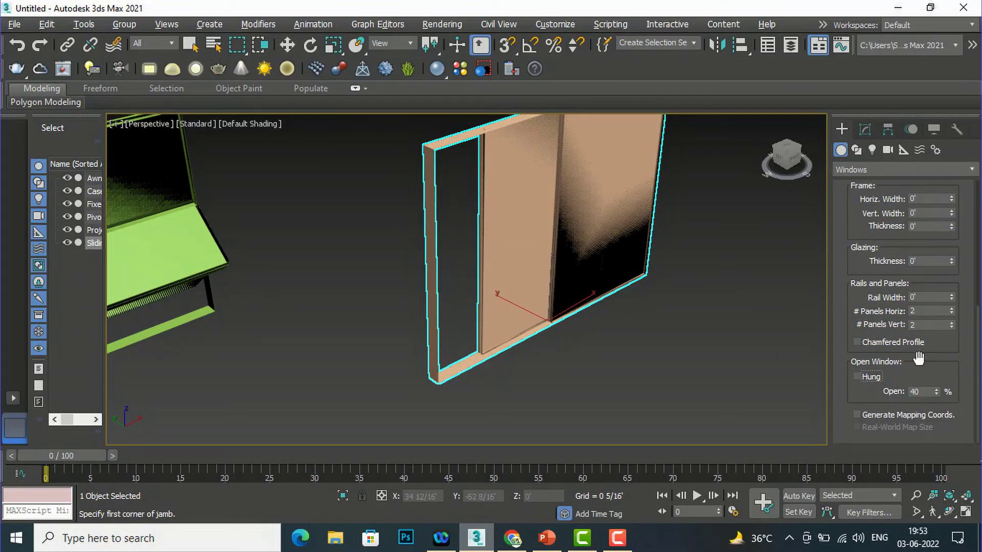
pyautogui.scroll(-3, 611, 337)
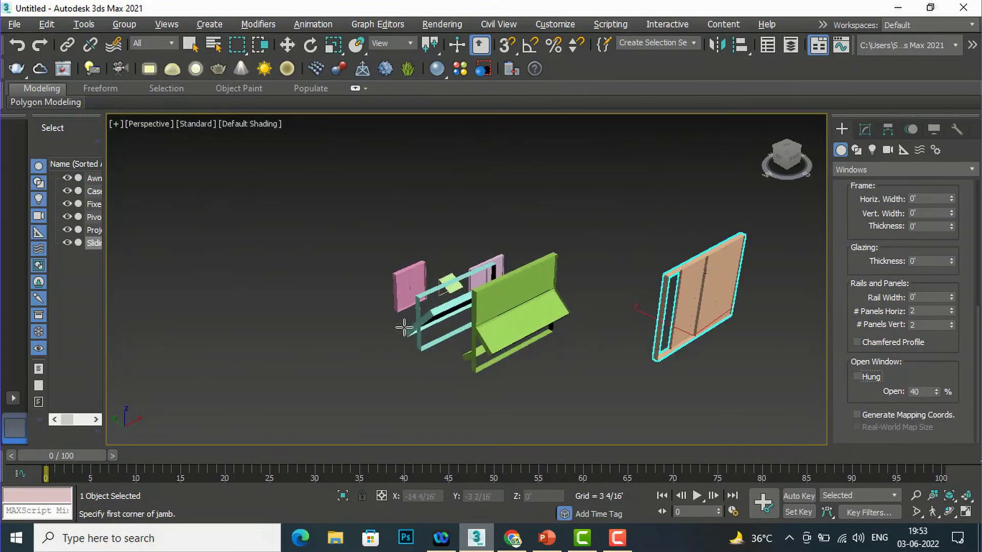
pyautogui.scroll(2, 401, 327)
pyautogui.scroll(10, 932, 219)
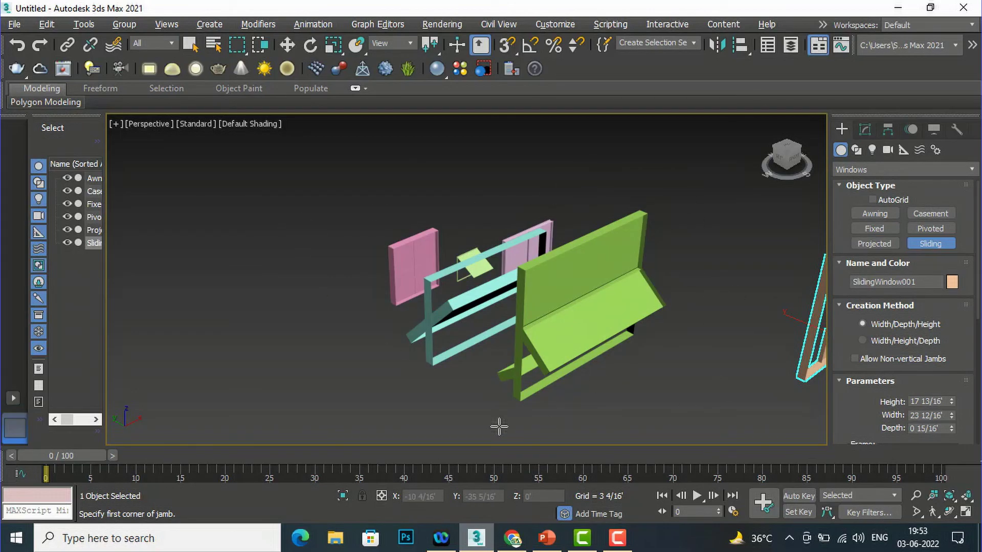
pyautogui.scroll(-2, 315, 257)
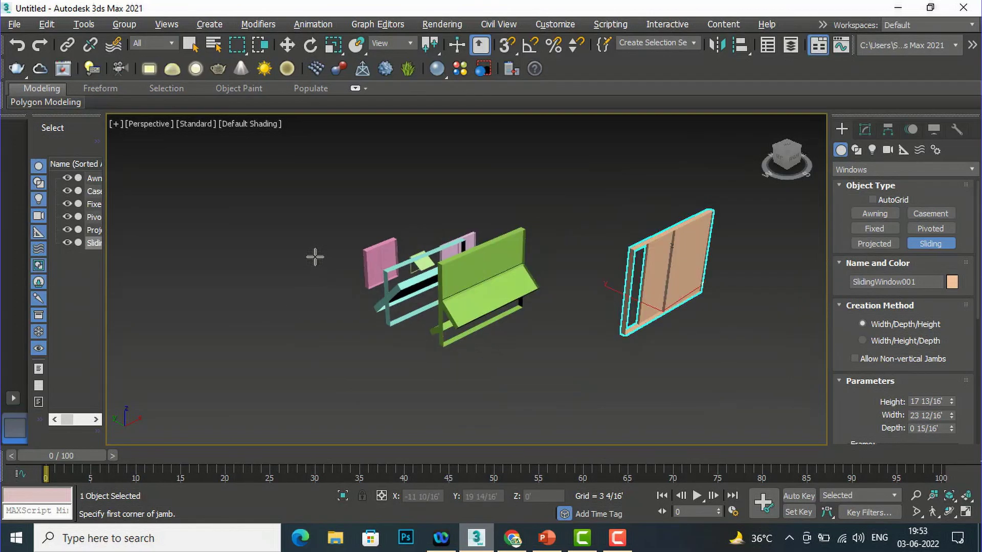